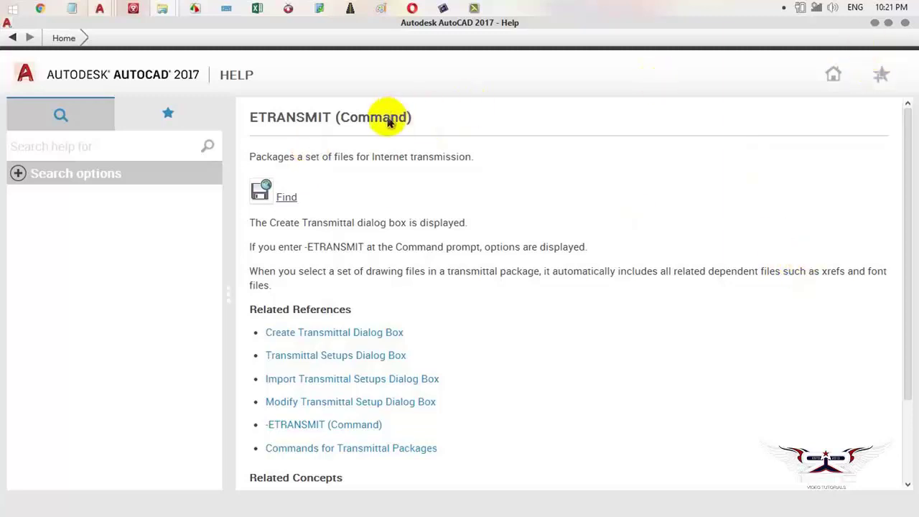
# Close the ETRANSMIT help page to return to XREF FULL.dwg.
pyautogui.click(874, 22)
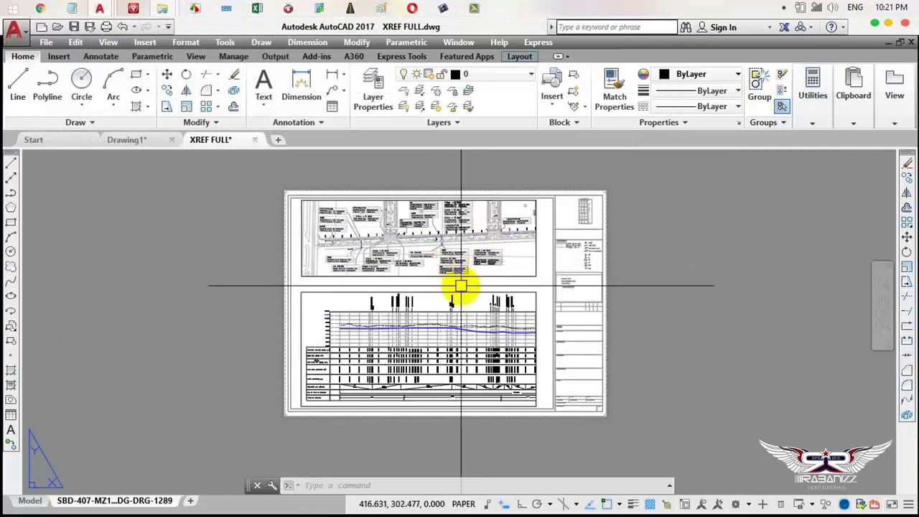
# Zoom out to fit the XREF FULL sheet, revisit and close the ETRANSMIT help, then show the application menu.
pyautogui.scroll(-2, 606, 243)
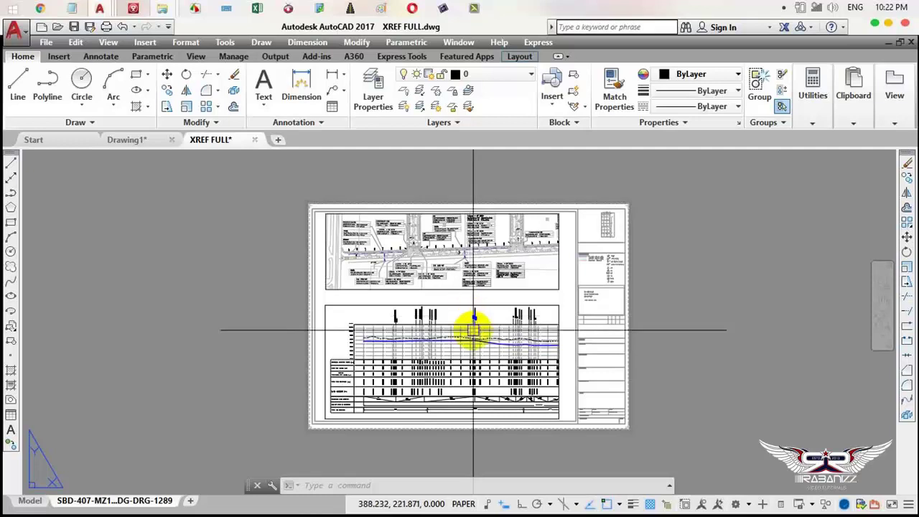
pyautogui.click(364, 260)
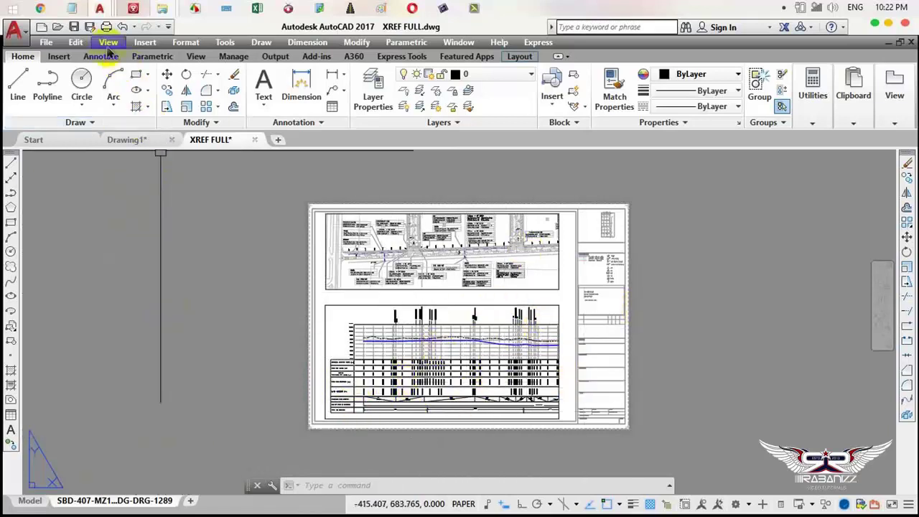
pyautogui.moveTo(99, 8)
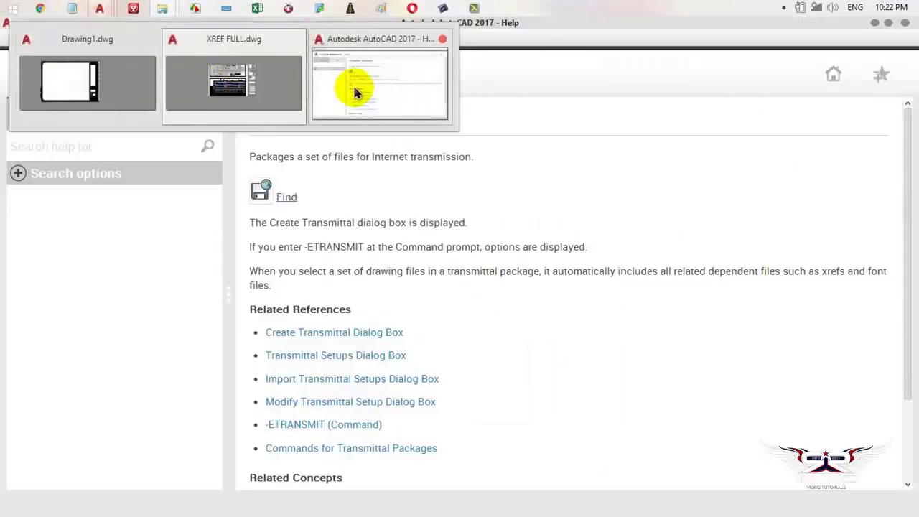
pyautogui.click(356, 90)
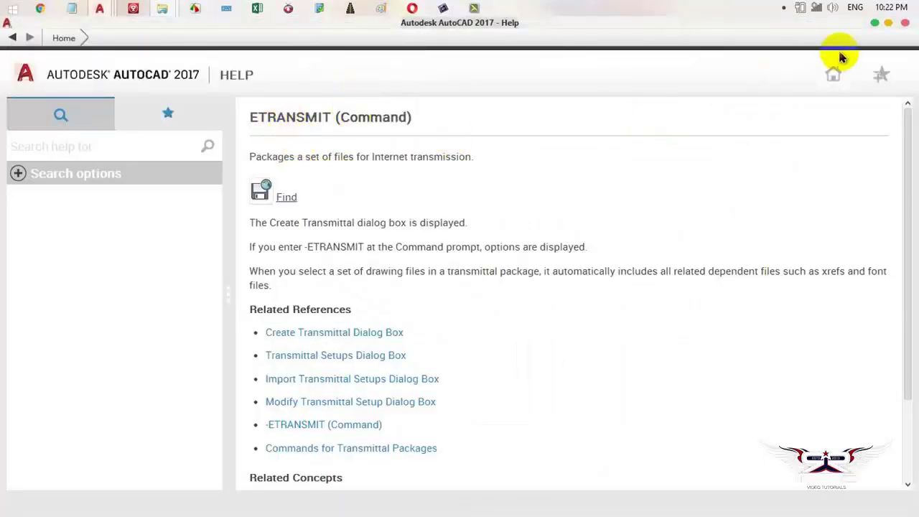
pyautogui.click(874, 23)
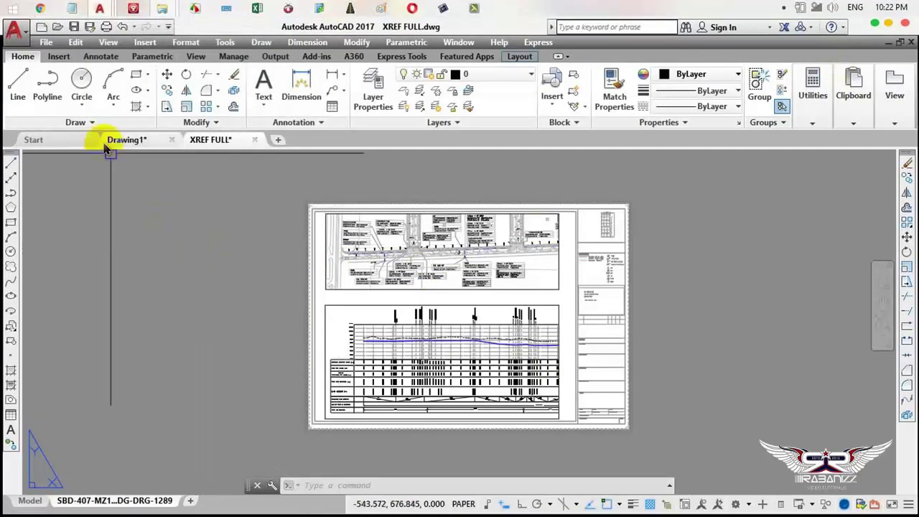
pyautogui.click(14, 30)
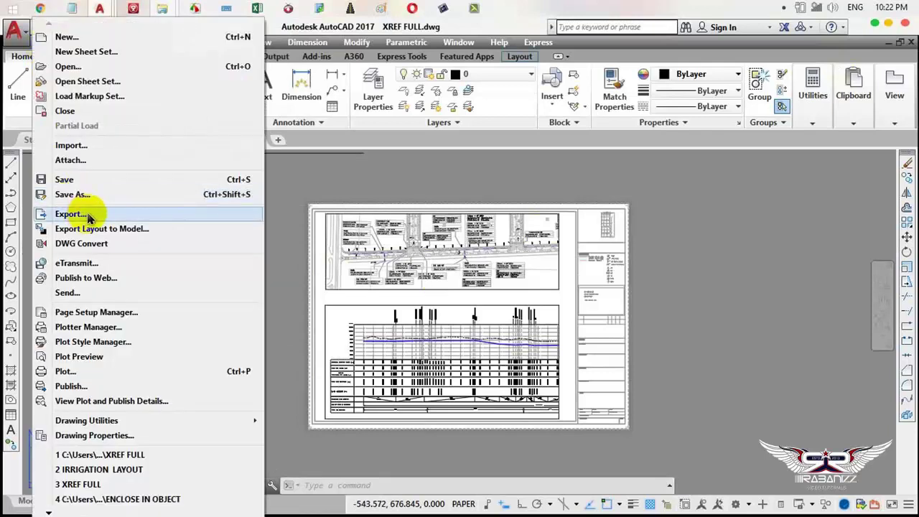
# Launch eTransmit, save the drawing, and expand External References to list the four xref drawings.
pyautogui.click(76, 263)
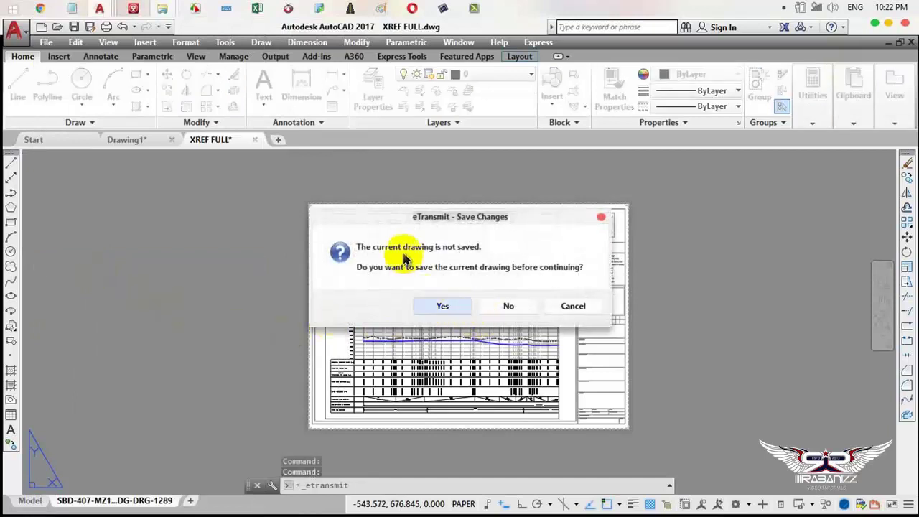
pyautogui.click(434, 305)
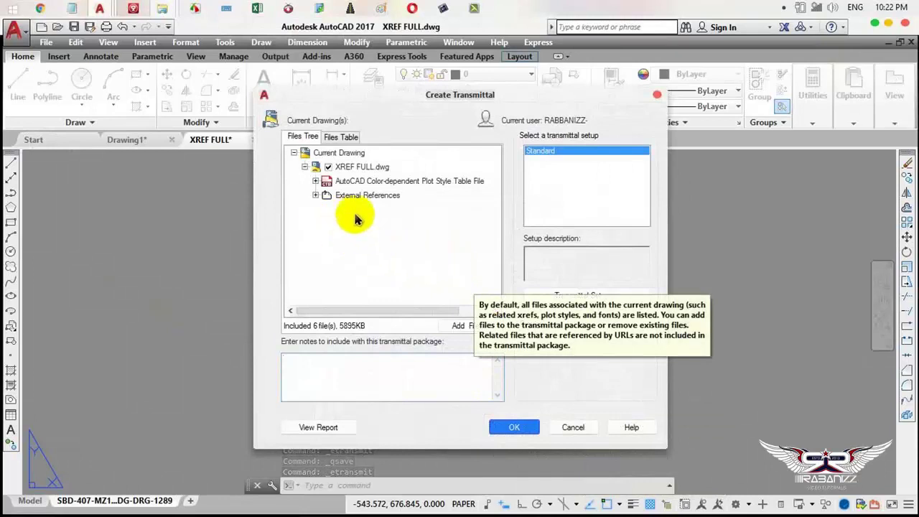
pyautogui.click(316, 197)
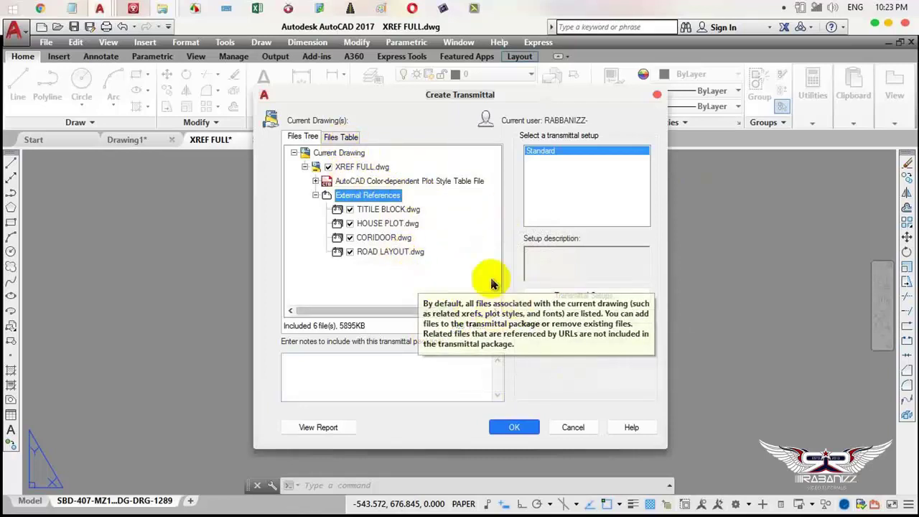
pyautogui.click(340, 137)
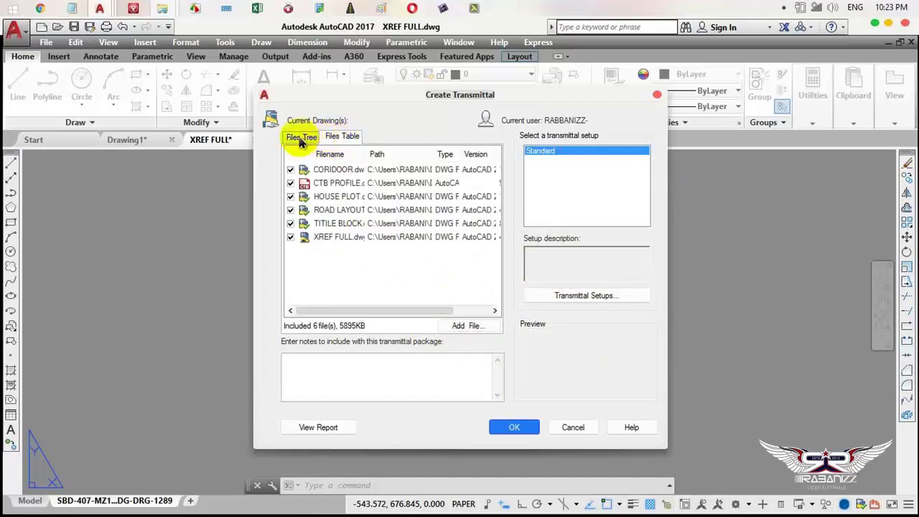
pyautogui.click(302, 138)
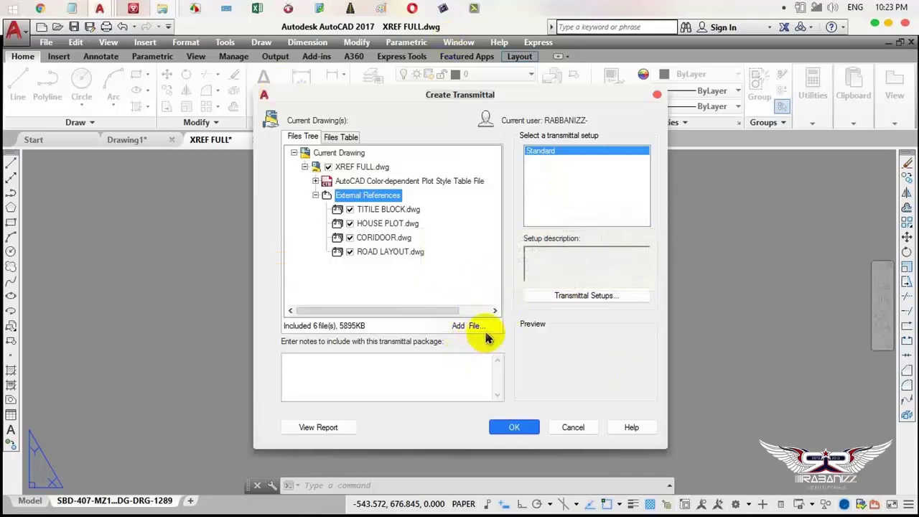
pyautogui.click(468, 327)
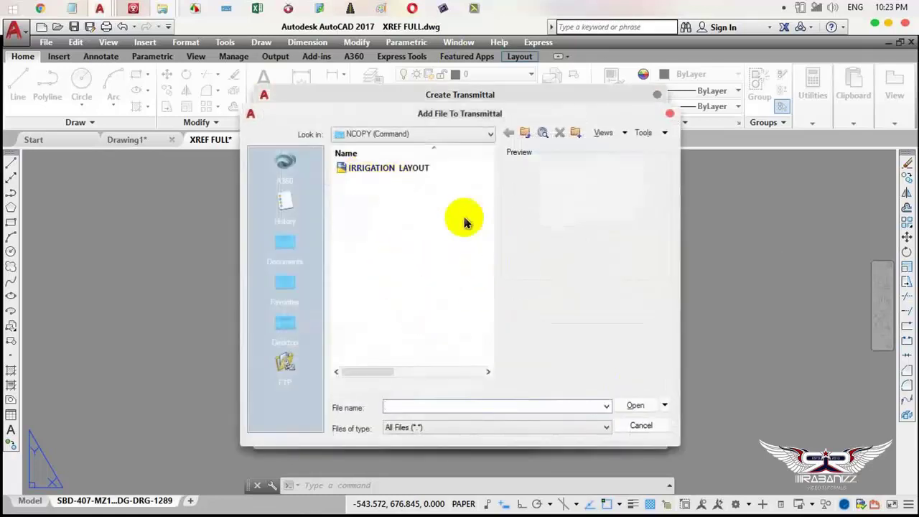
pyautogui.click(670, 114)
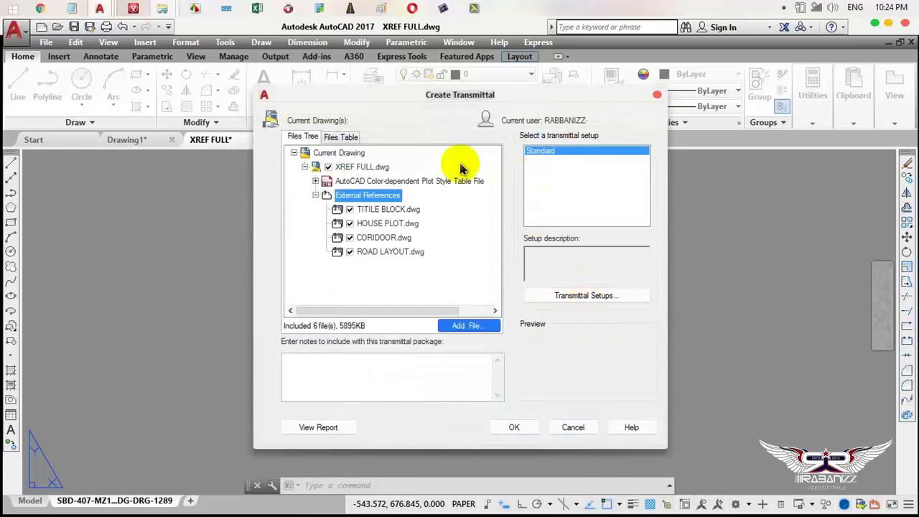
pyautogui.click(343, 136)
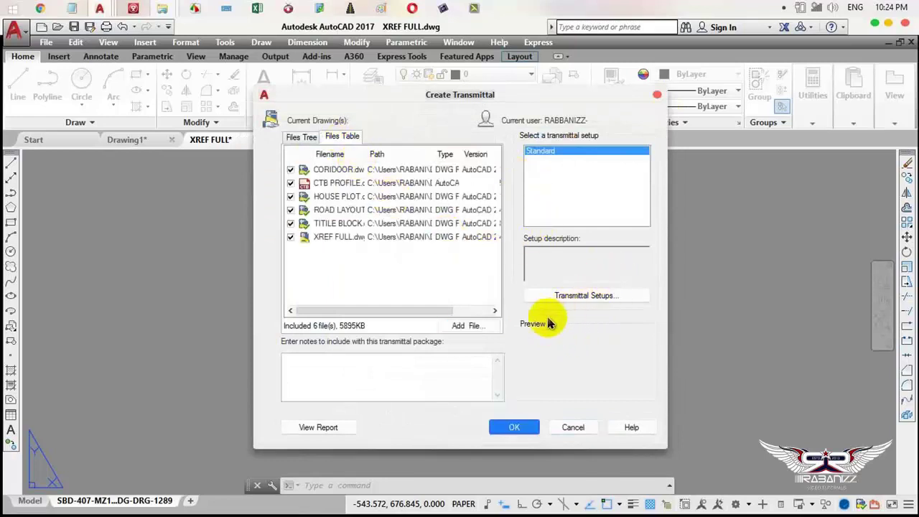
pyautogui.click(319, 427)
pyautogui.moveTo(616, 215); pyautogui.dragTo(627, 280)
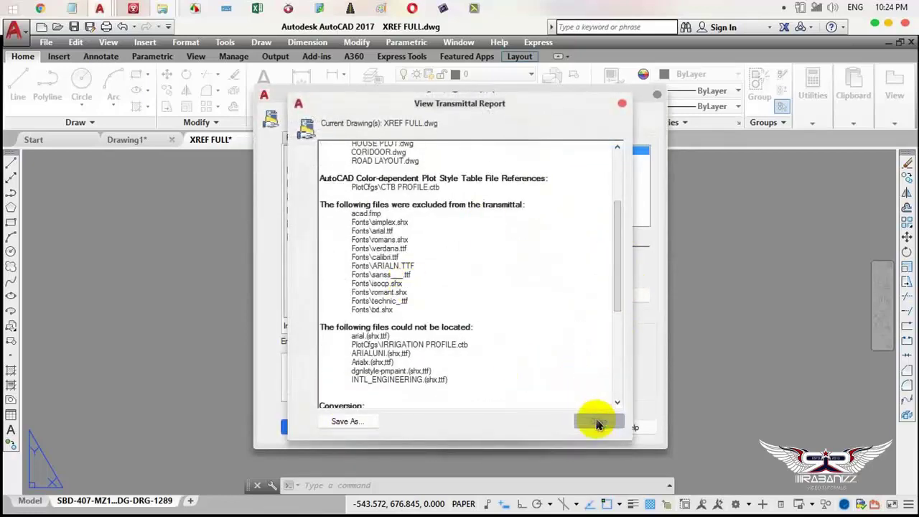
pyautogui.click(599, 422)
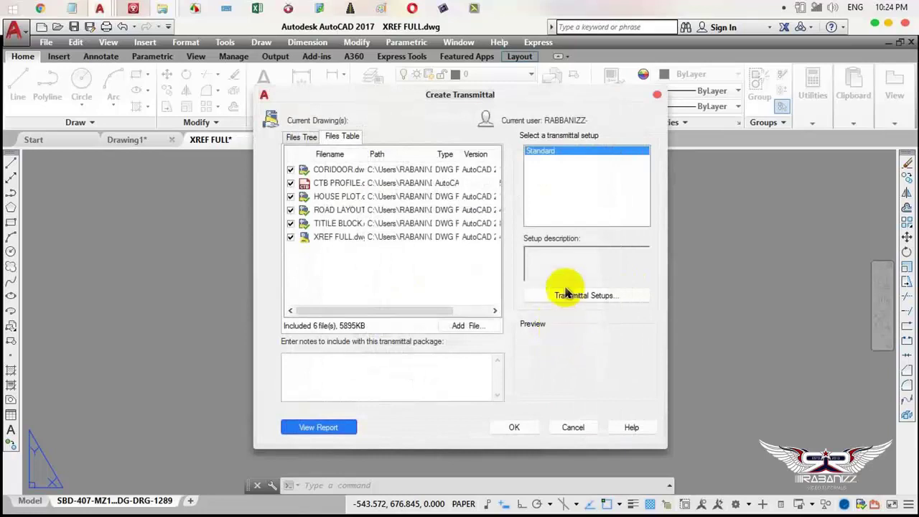
pyautogui.moveTo(311, 95); pyautogui.dragTo(372, 121)
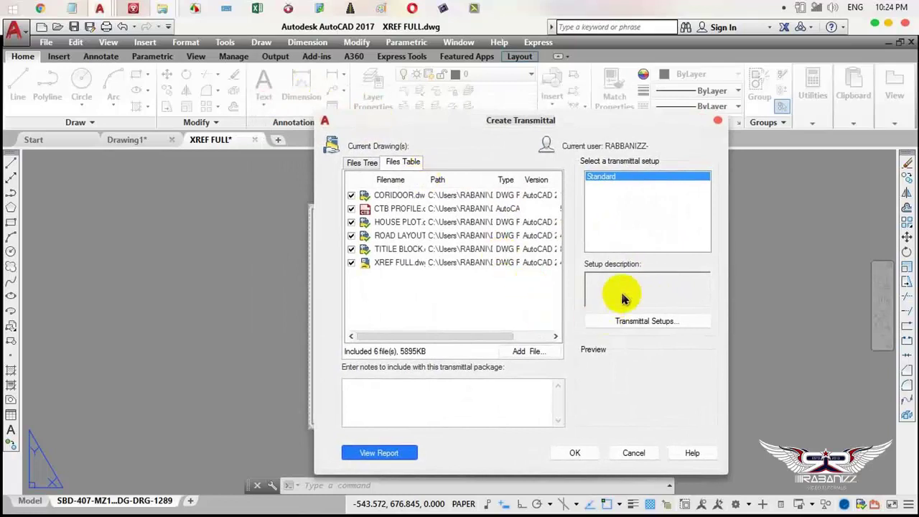
# Confirm the transmittal's file tree and create the package, declining to replace the existing zip.
pyautogui.click(359, 162)
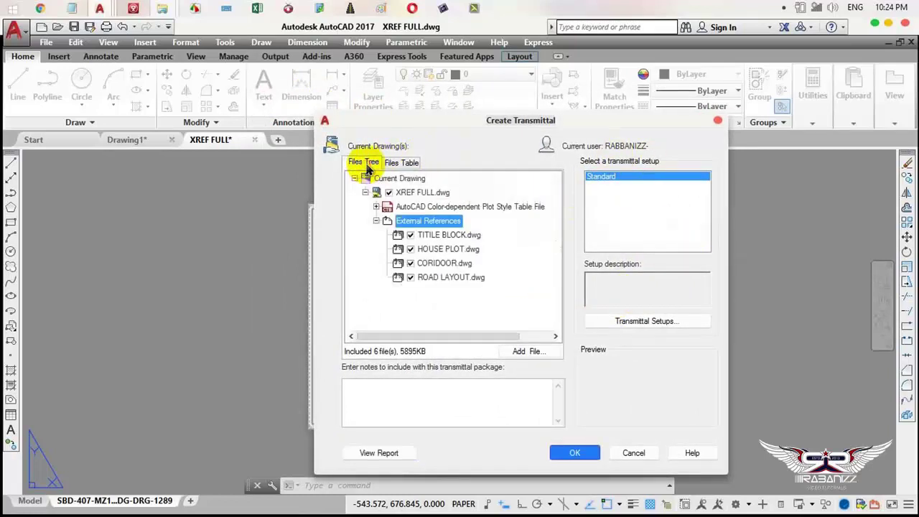
pyautogui.click(575, 452)
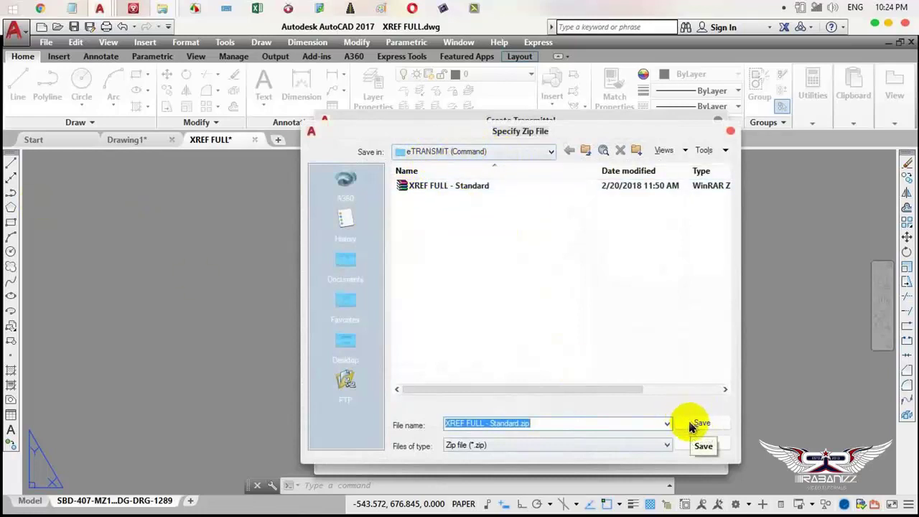
pyautogui.click(693, 425)
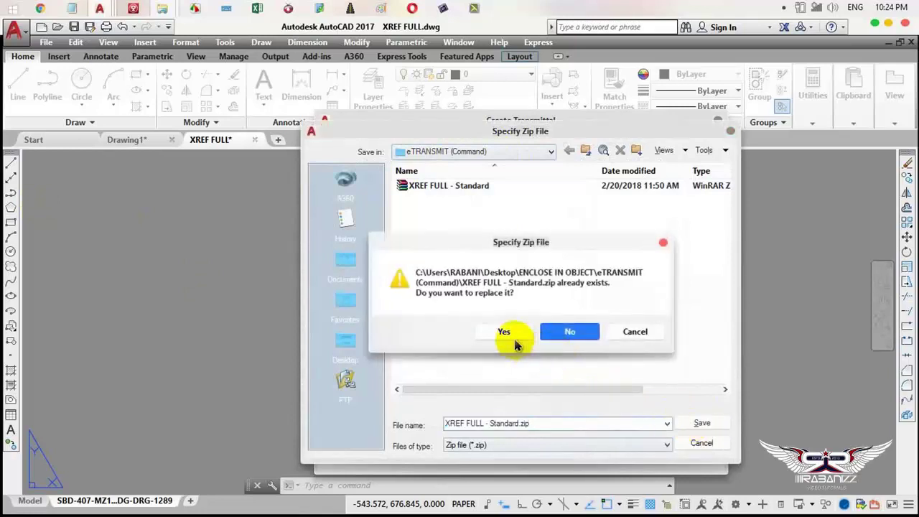
pyautogui.click(635, 338)
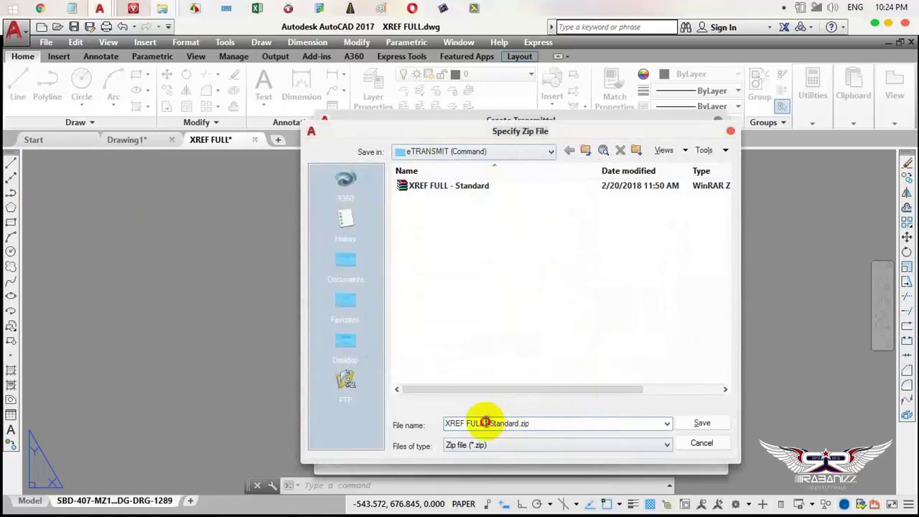
# Save the zip as 'XREF FULL 00- Standard', skip missing SHX files, and show its eTRANSMIT folder.
pyautogui.press('BackSpace')
pyautogui.write('00')
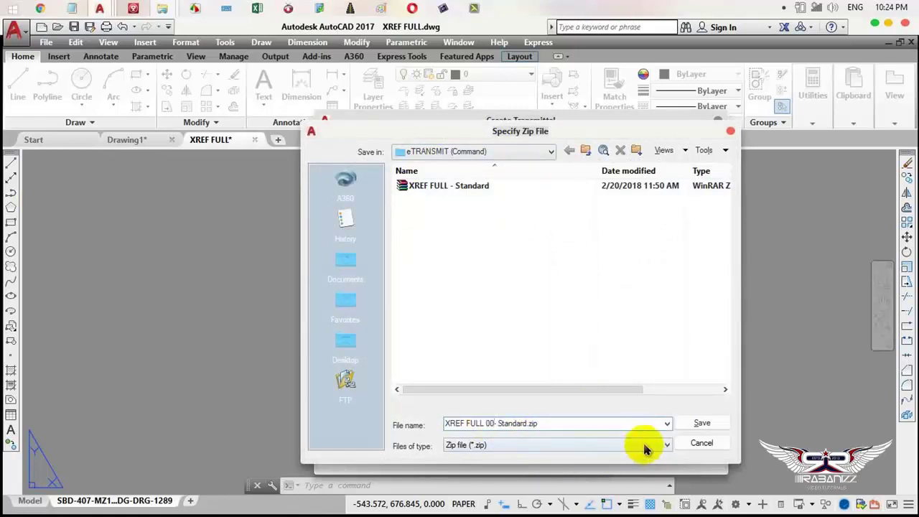
pyautogui.click(702, 425)
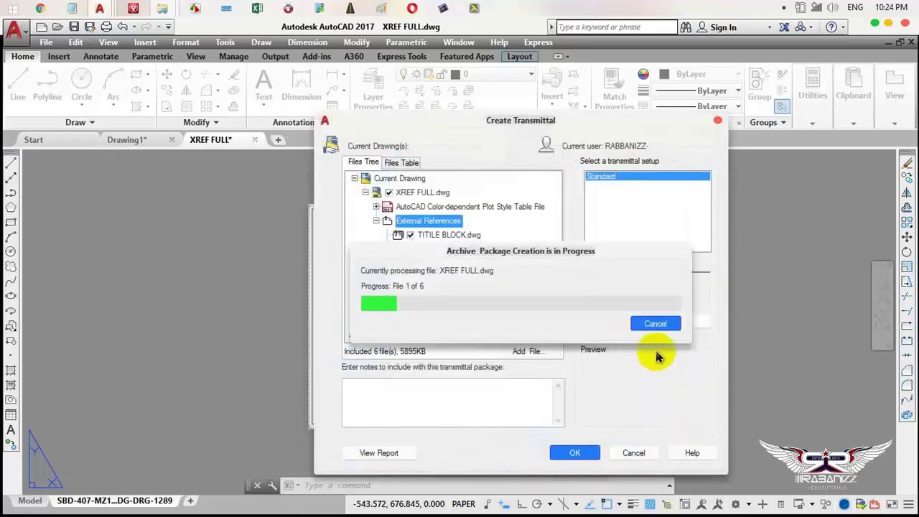
pyautogui.click(422, 305)
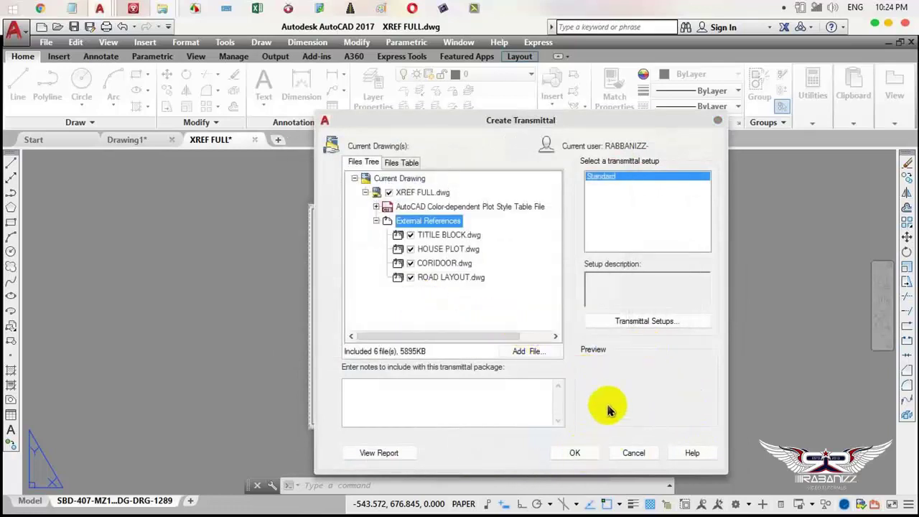
pyautogui.click(574, 452)
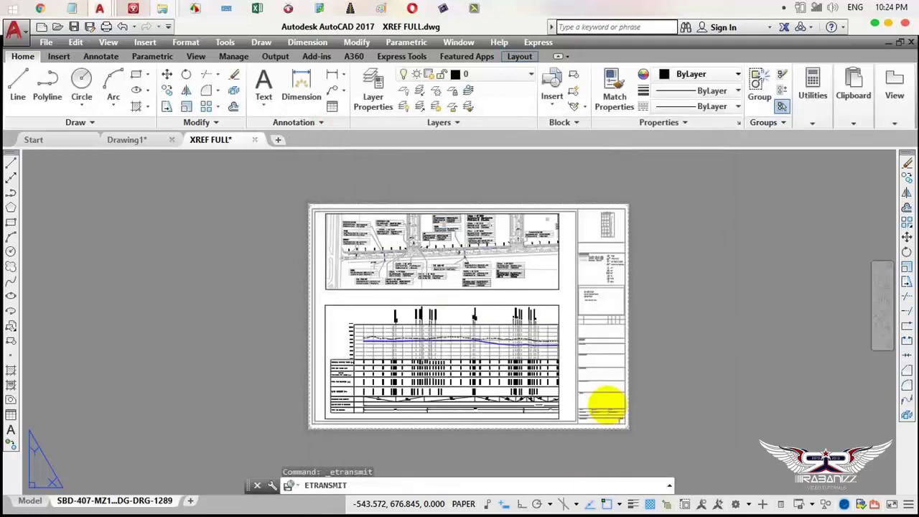
pyautogui.click(575, 431)
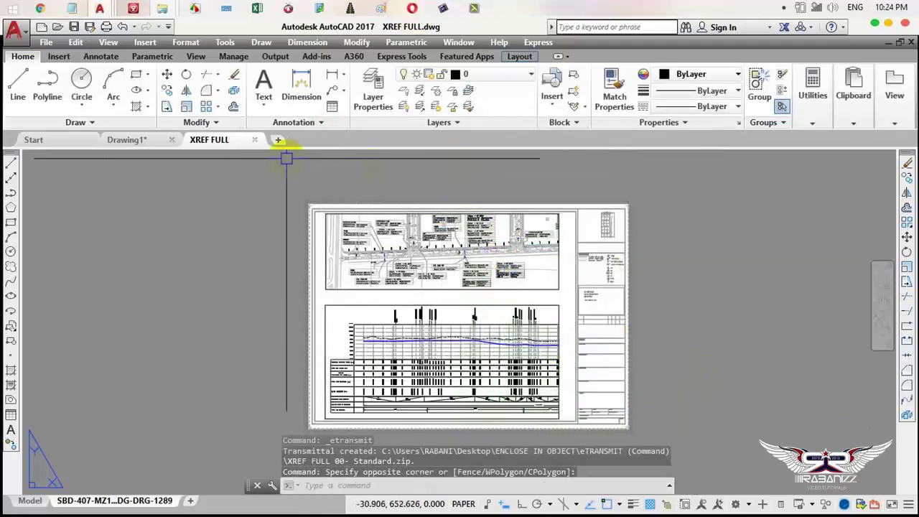
pyautogui.click(233, 67)
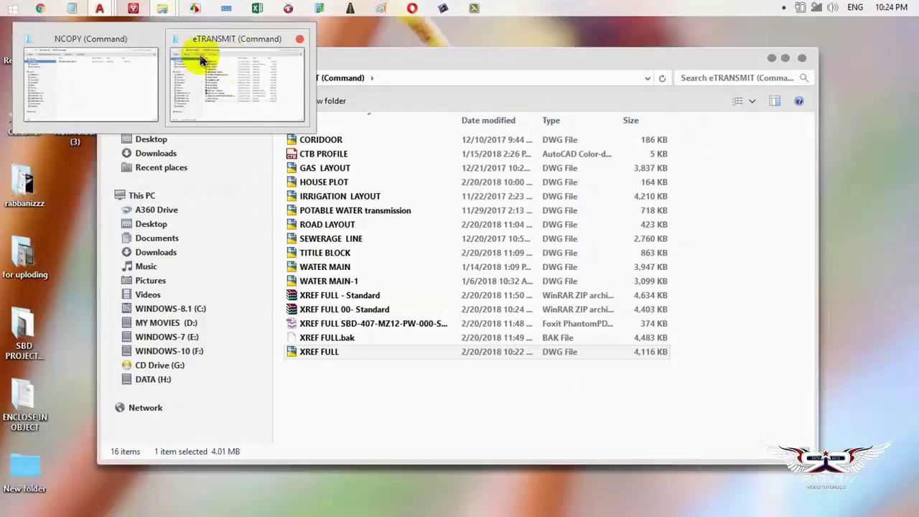
# Copy the XREF FULL 00- Standard zip in the eTRANSMIT (Command) folder.
pyautogui.click(231, 68)
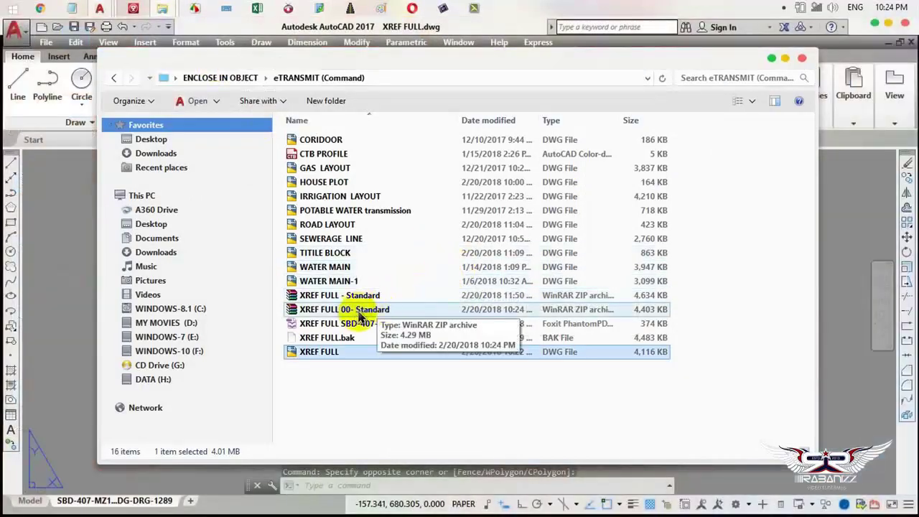
pyautogui.click(372, 310)
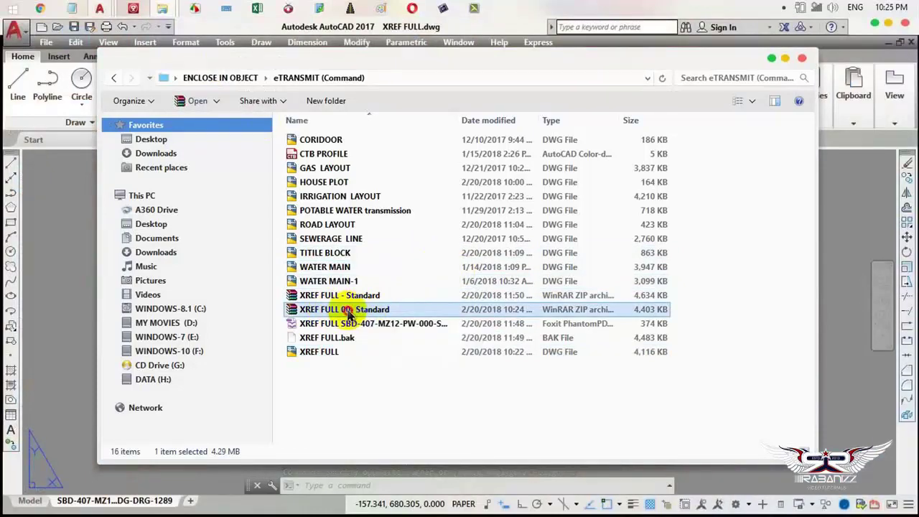
pyautogui.click(389, 375)
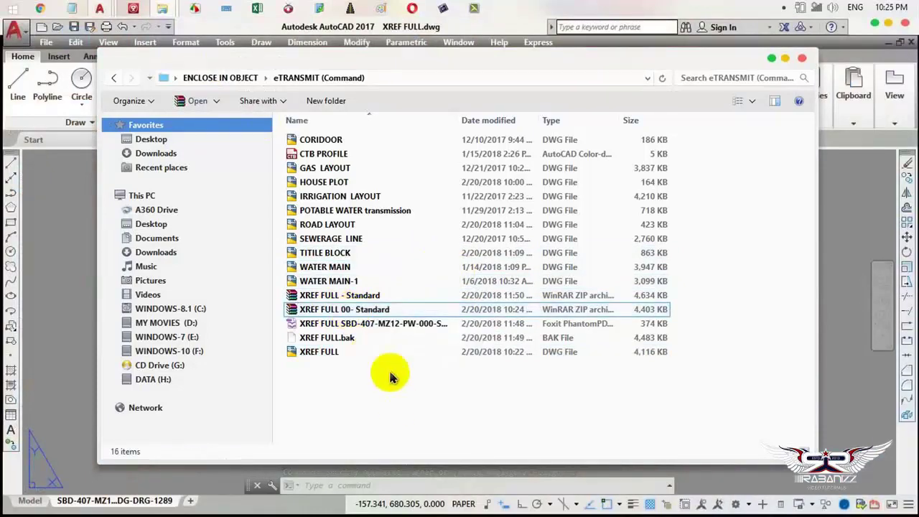
pyautogui.click(343, 316)
pyautogui.rightClick(342, 316)
pyautogui.click(394, 236)
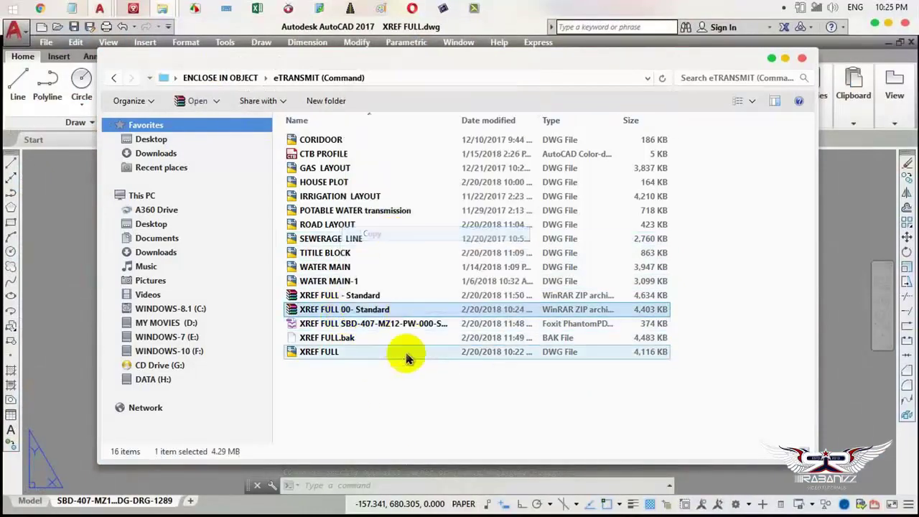
# Create a 'New folder' and paste the copied zip into it.
pyautogui.click(407, 397)
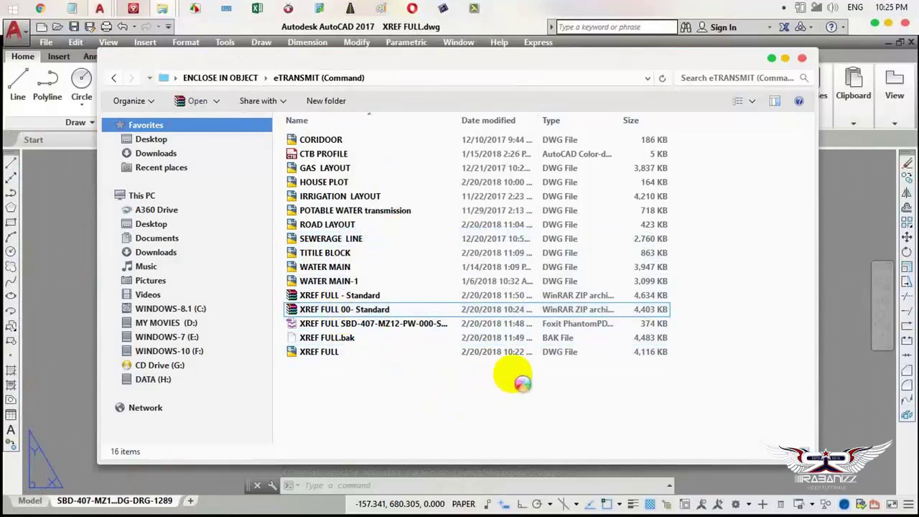
pyautogui.rightClick(519, 381)
pyautogui.moveTo(496, 362)
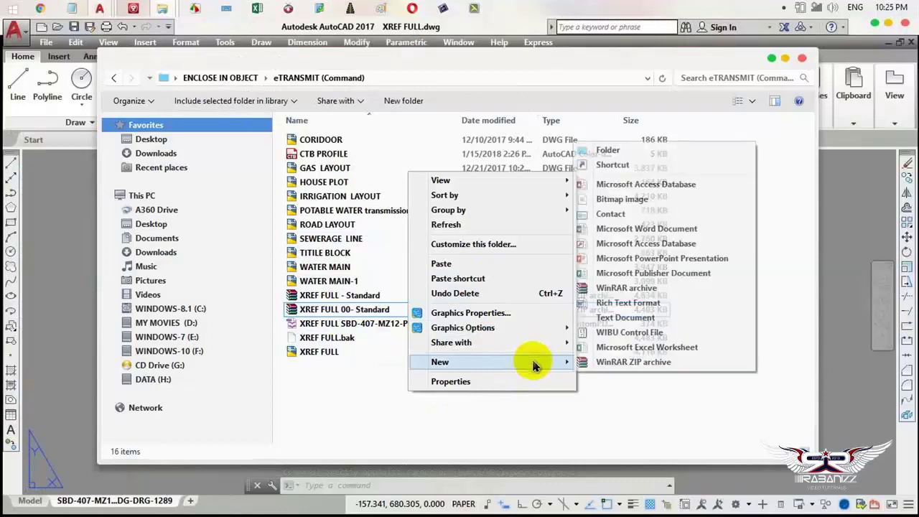
pyautogui.click(608, 149)
pyautogui.click(327, 158)
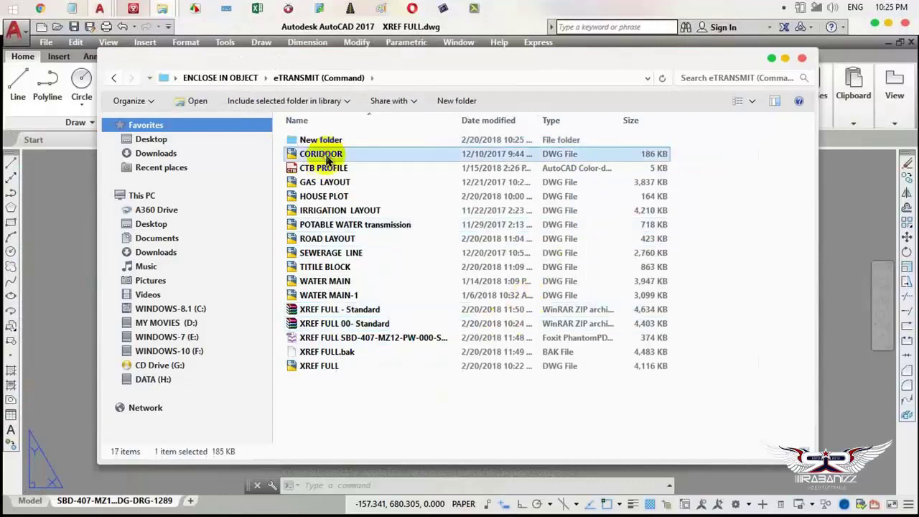
pyautogui.doubleClick(328, 140)
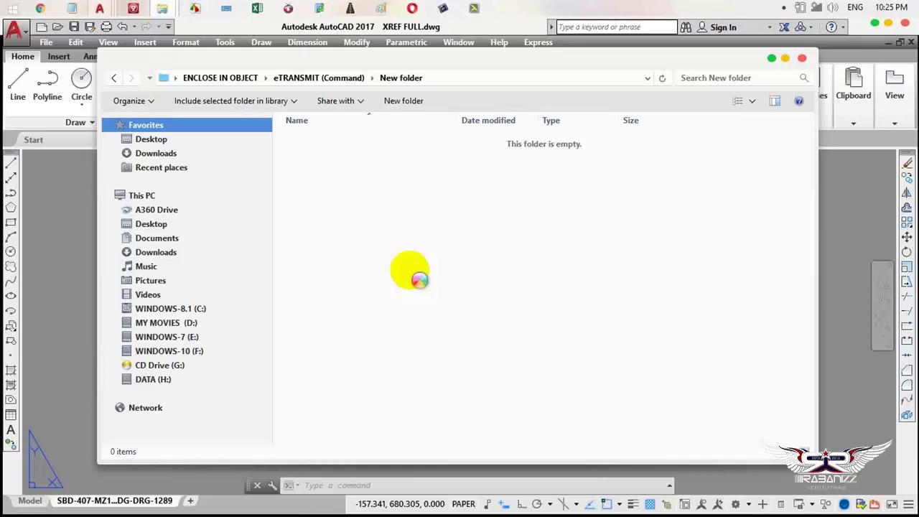
pyautogui.rightClick(348, 196)
pyautogui.click(410, 284)
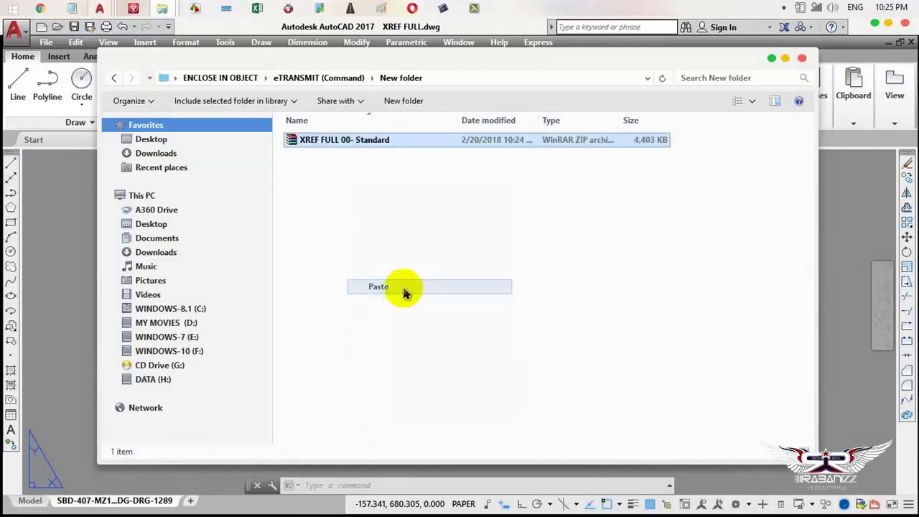
# Extract the zip there and confirm PlotCfgs contains CTB PROFILE.
pyautogui.rightClick(347, 139)
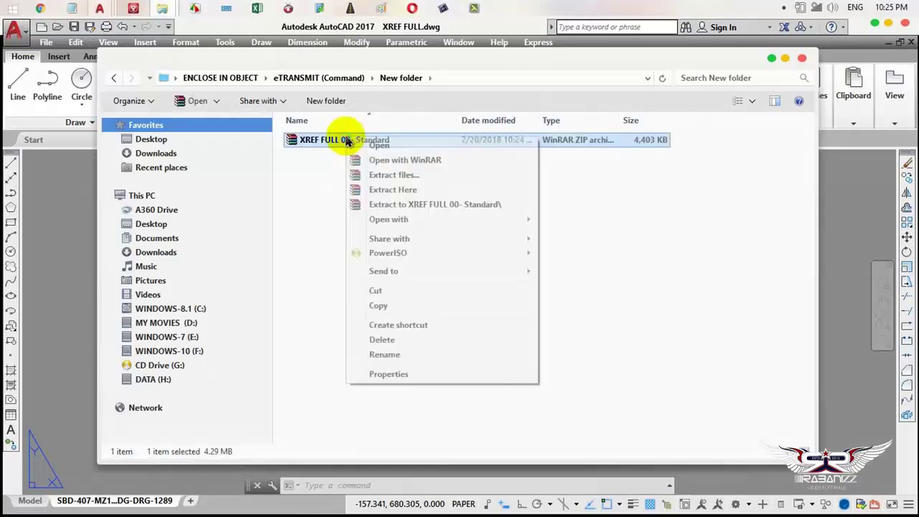
pyautogui.click(404, 190)
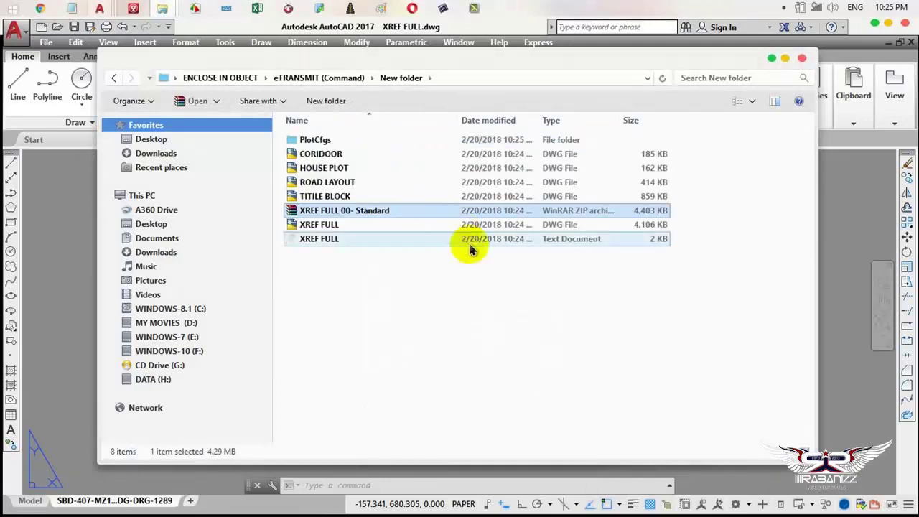
pyautogui.click(389, 309)
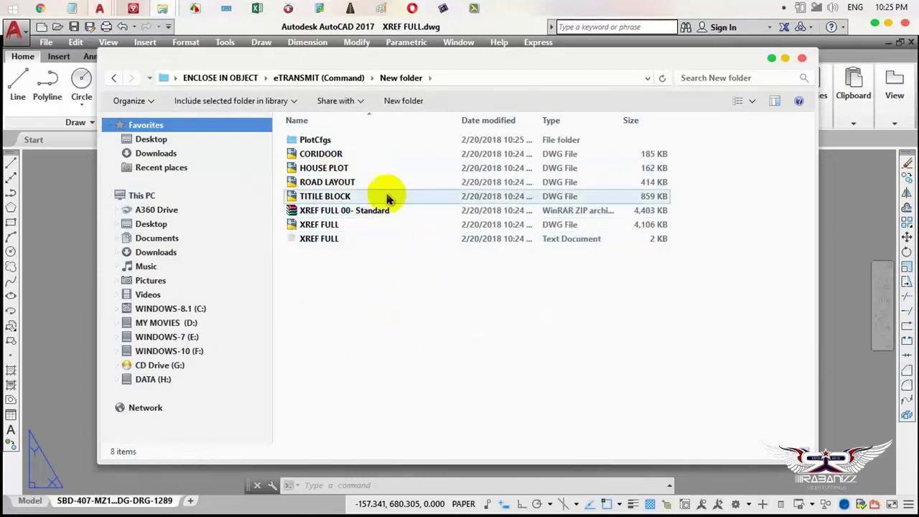
pyautogui.click(319, 228)
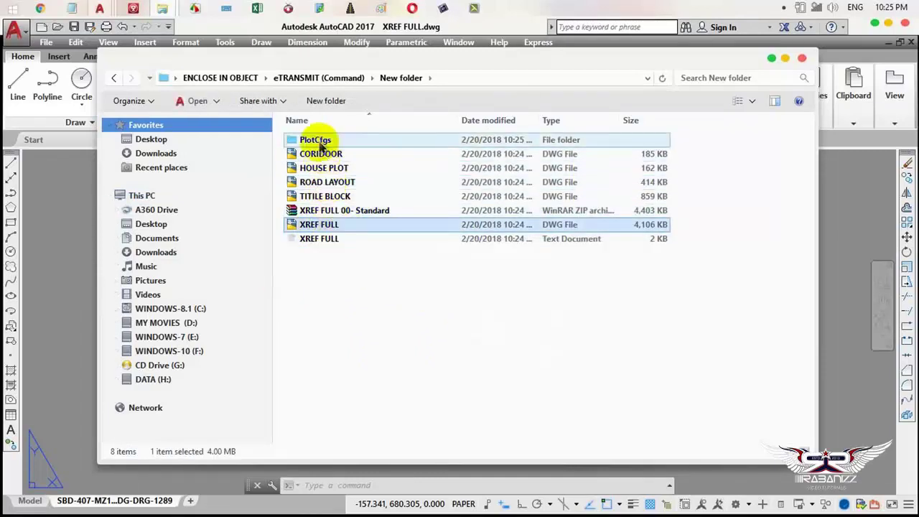
pyautogui.doubleClick(316, 140)
pyautogui.click(337, 139)
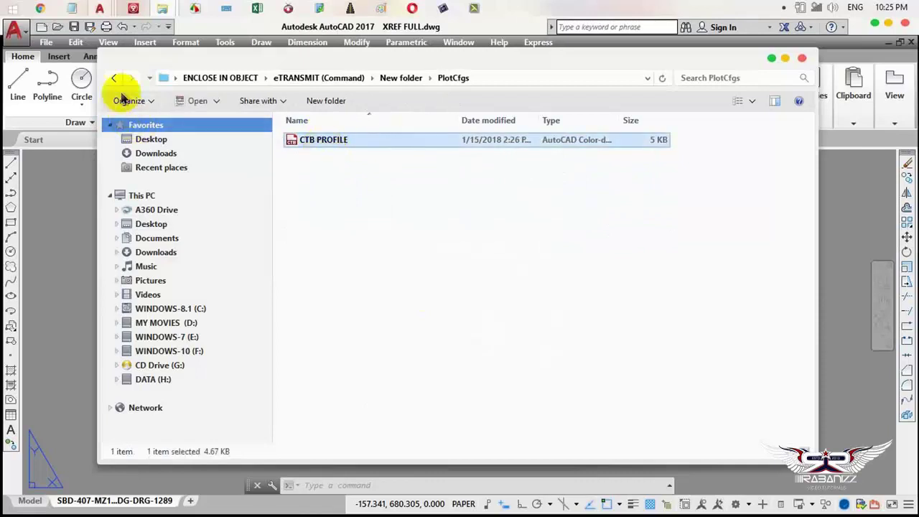
pyautogui.click(114, 79)
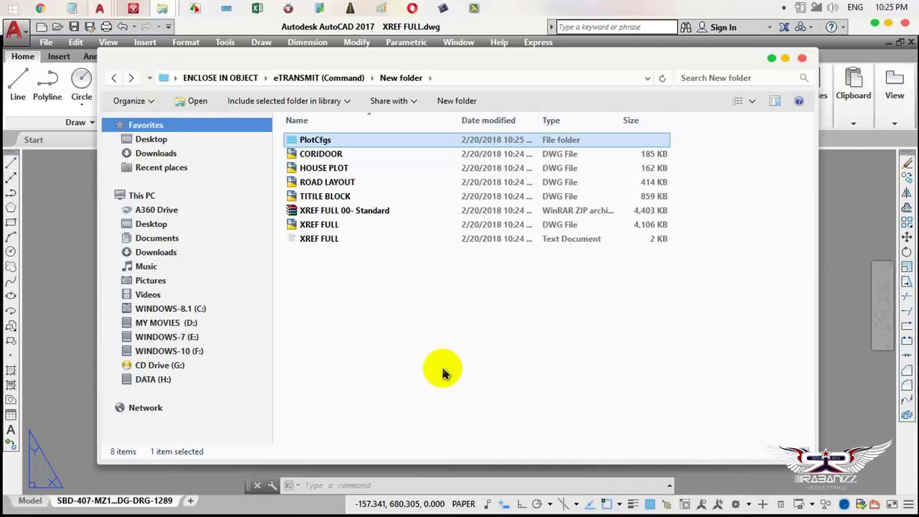
pyautogui.click(39, 53)
pyautogui.click(45, 41)
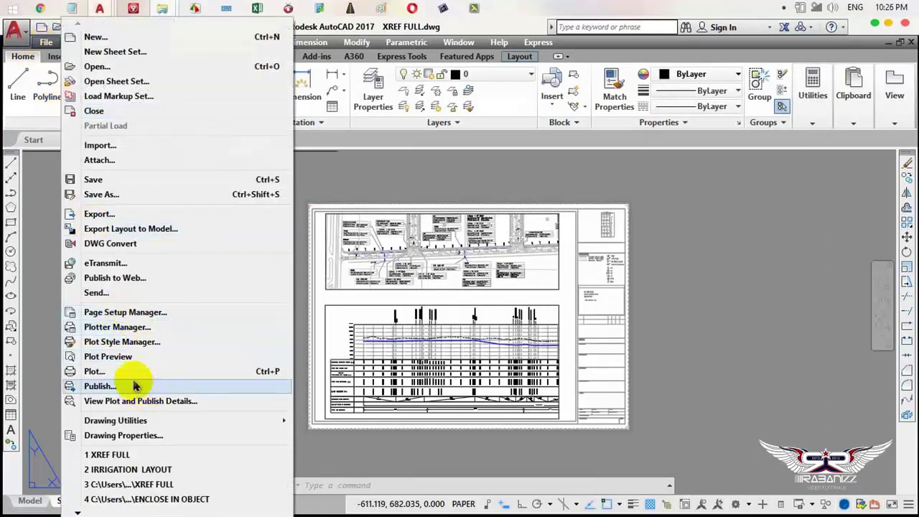
pyautogui.click(115, 342)
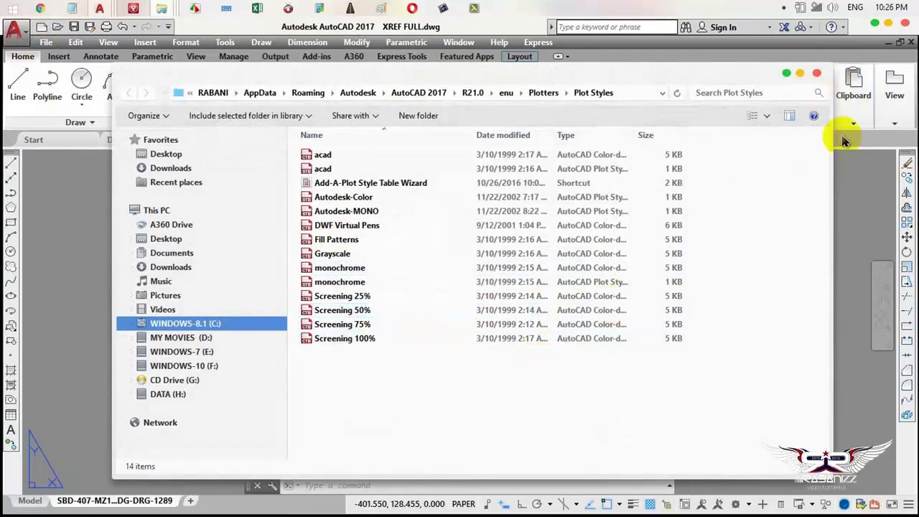
pyautogui.click(817, 77)
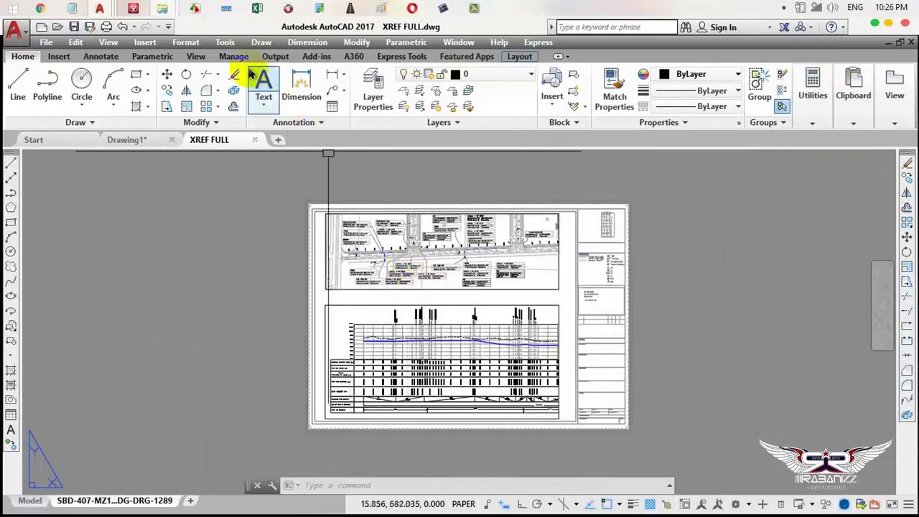
pyautogui.click(266, 107)
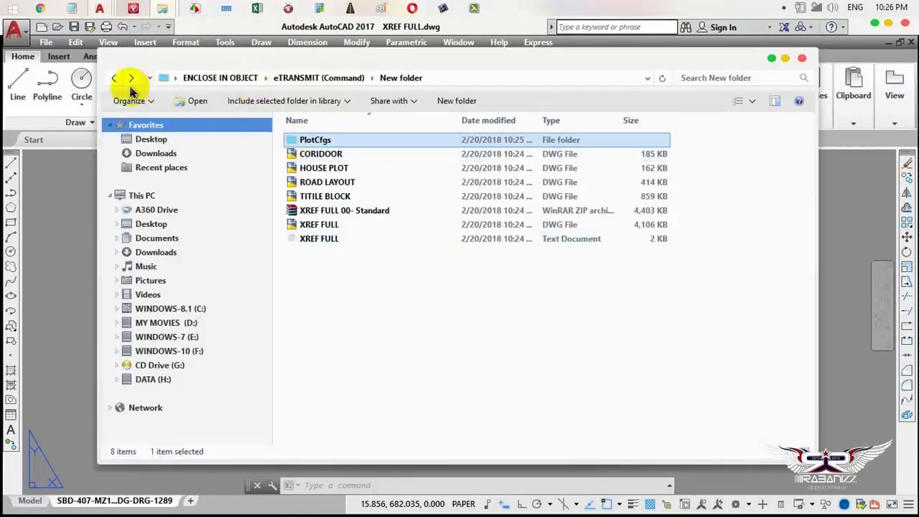
# In the eTRANSMIT (Command) folder, select then deselect the sixteen files, and close the window.
pyautogui.click(115, 79)
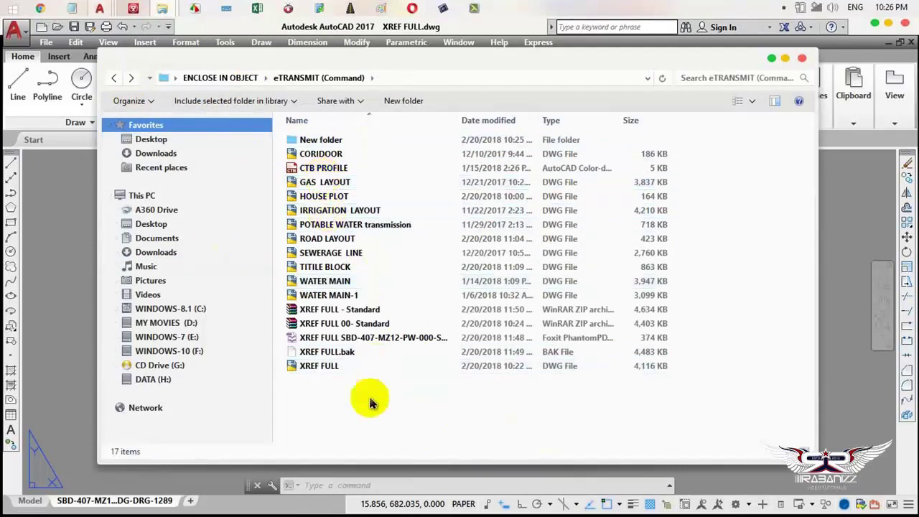
pyautogui.moveTo(371, 399)
pyautogui.mouseDown()
pyautogui.moveTo(298, 170)
pyautogui.moveTo(304, 151)
pyautogui.mouseUp()
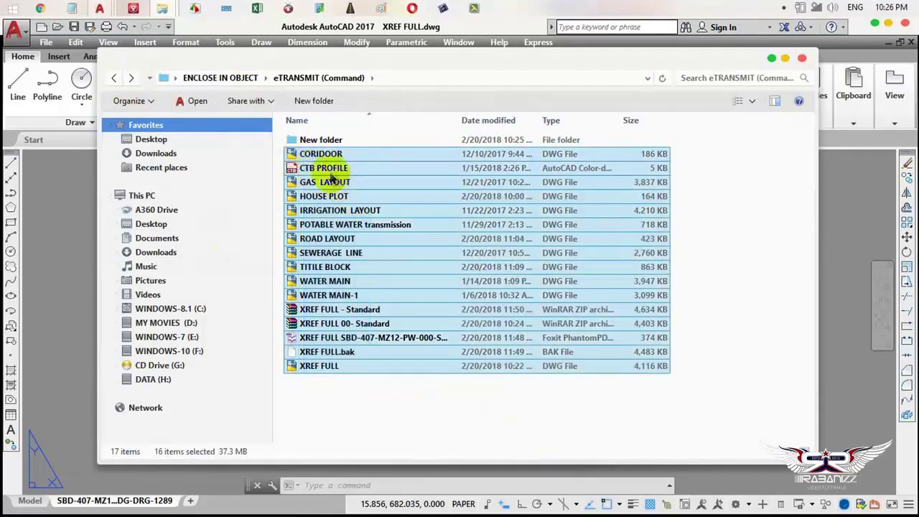
pyautogui.click(400, 399)
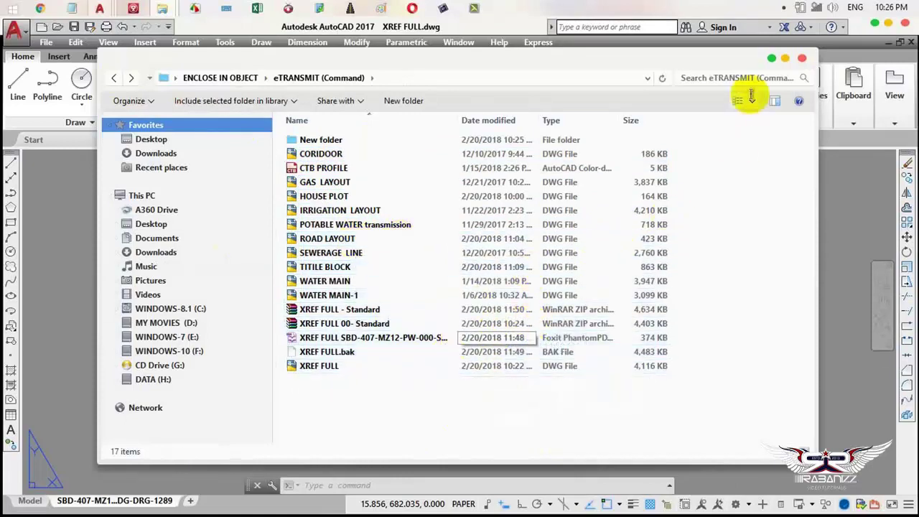
pyautogui.click(772, 58)
# Switch XREF FULL to the Model tab and center the combined site plan.
pyautogui.scroll(1, 493, 302)
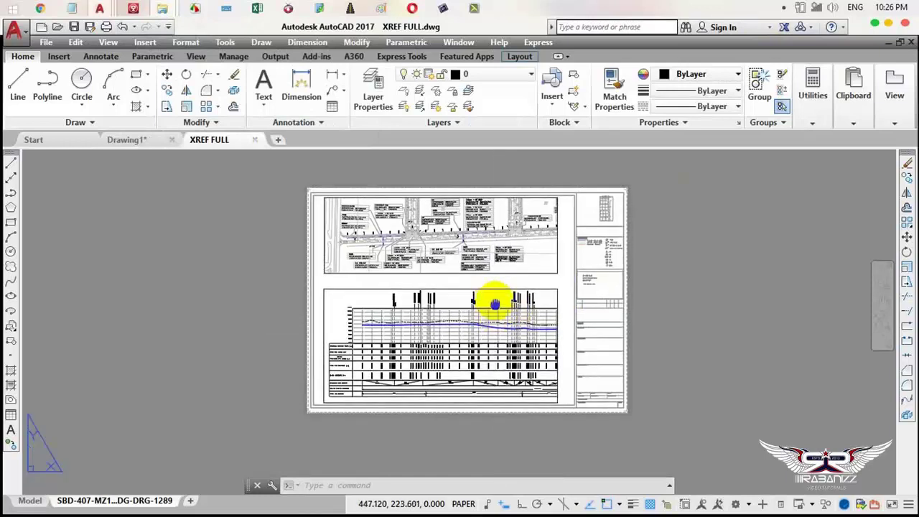
pyautogui.scroll(2, 495, 305)
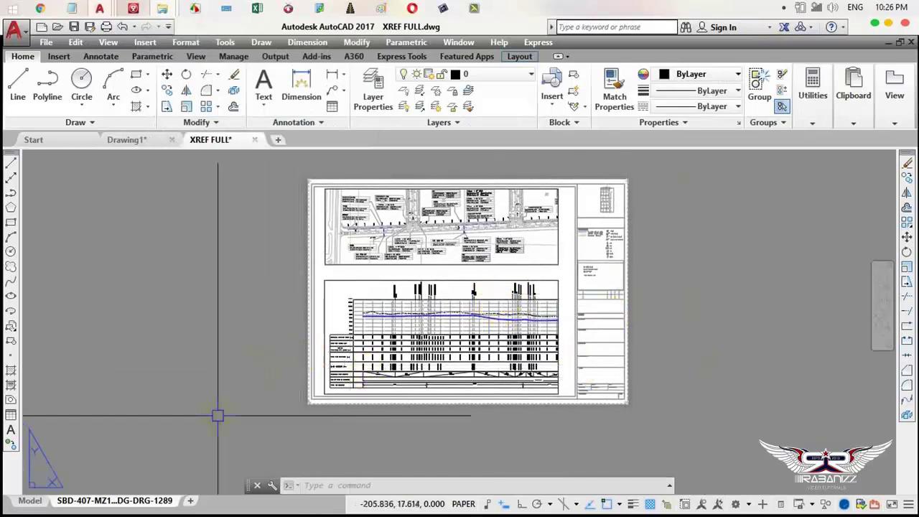
pyautogui.click(40, 500)
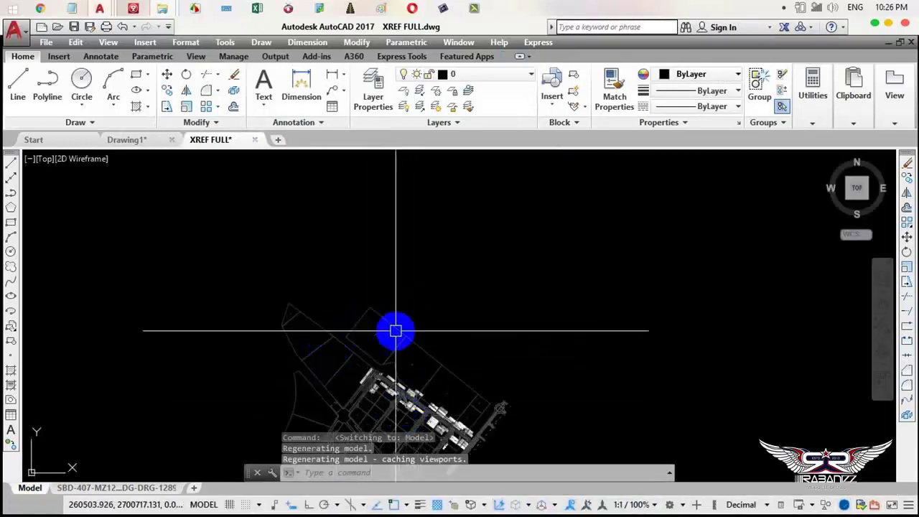
pyautogui.moveTo(394, 319)
pyautogui.mouseDown(button='middle')
pyautogui.moveTo(382, 307)
pyautogui.moveTo(435, 332)
pyautogui.moveTo(249, 340)
pyautogui.moveTo(441, 273)
pyautogui.mouseUp(button='middle')
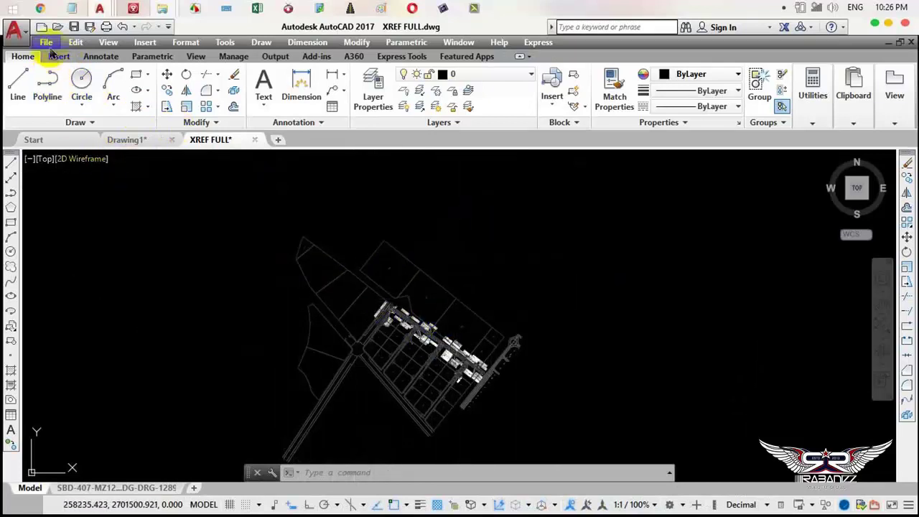
# Run ETRANSMIT from the command line and save changes, showing 6 files totalling 5890KB.
pyautogui.click(47, 43)
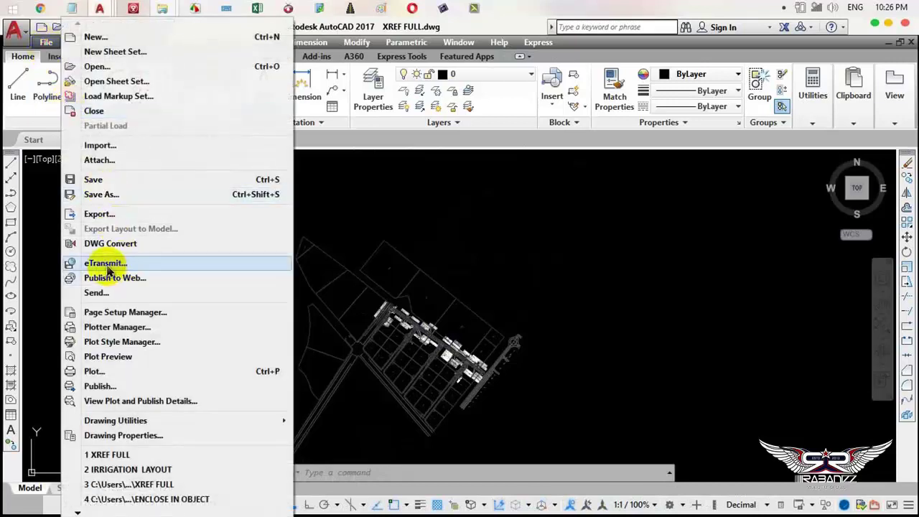
pyautogui.click(480, 250)
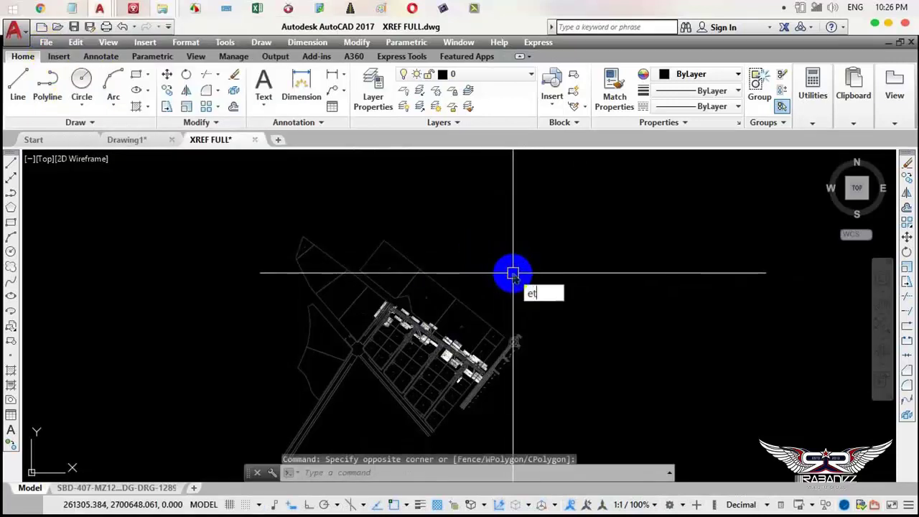
pyautogui.write('r')
pyautogui.press('Return')
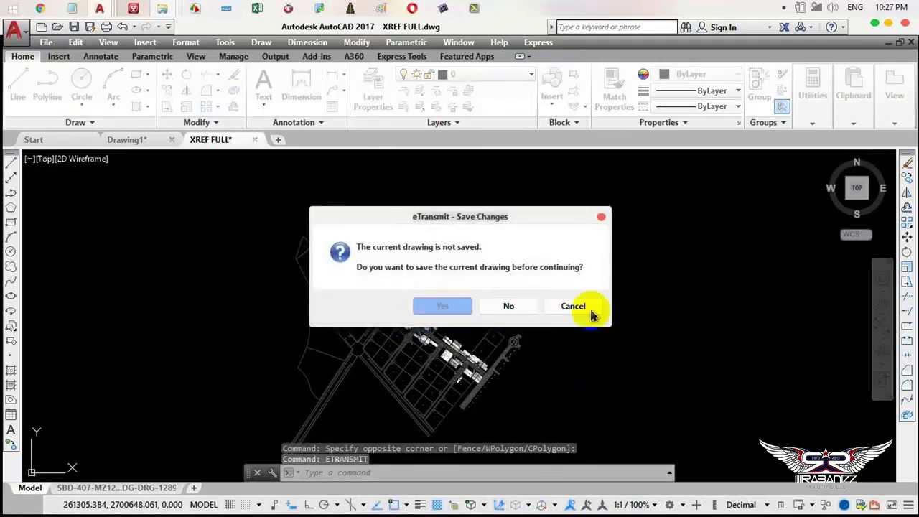
pyautogui.click(446, 306)
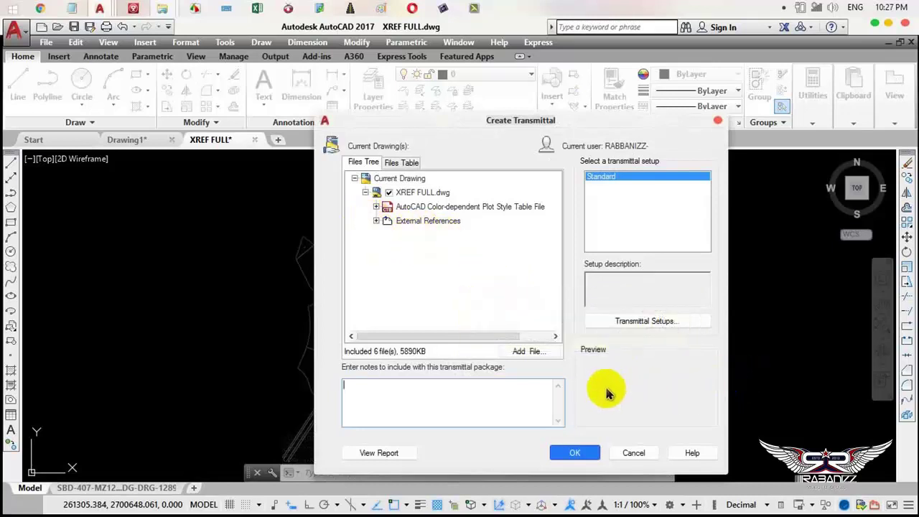
pyautogui.click(646, 320)
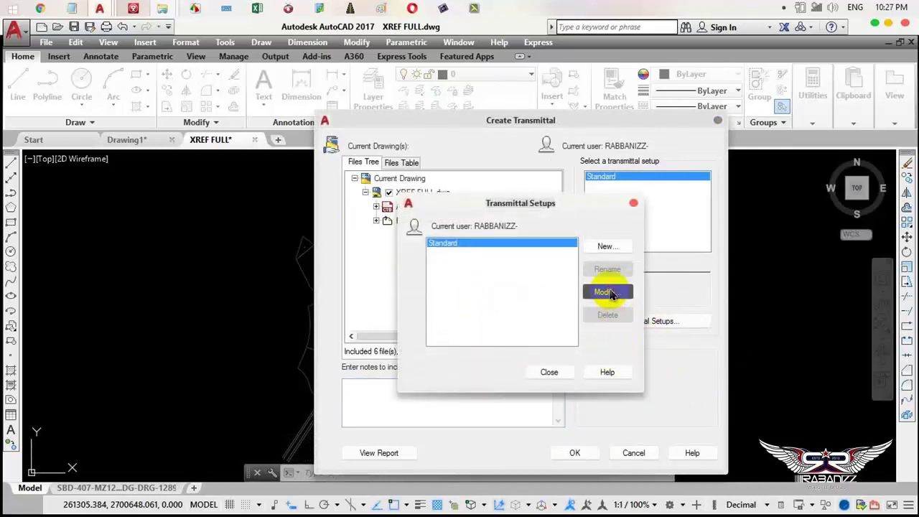
pyautogui.click(604, 291)
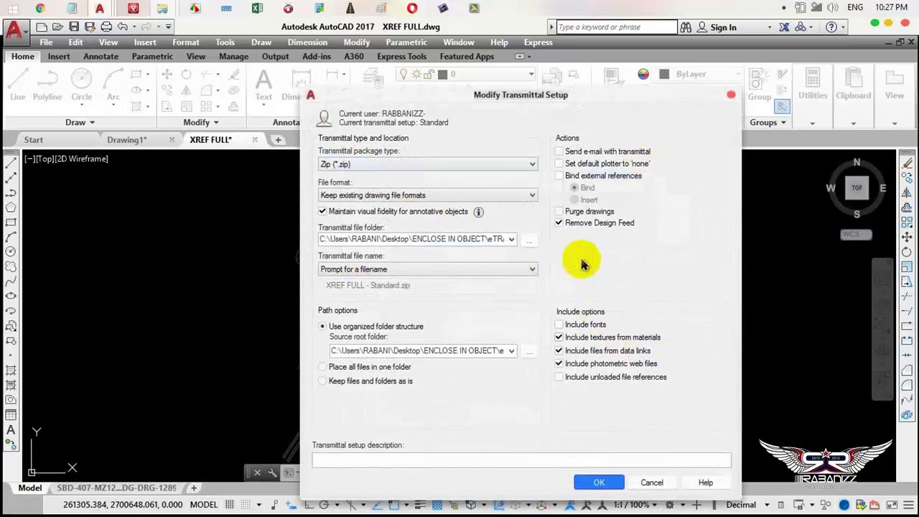
pyautogui.click(650, 482)
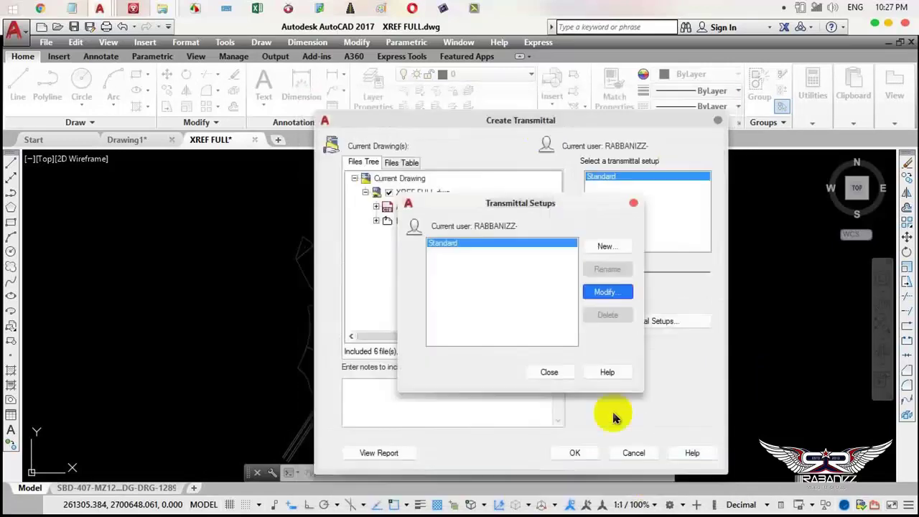
pyautogui.click(548, 370)
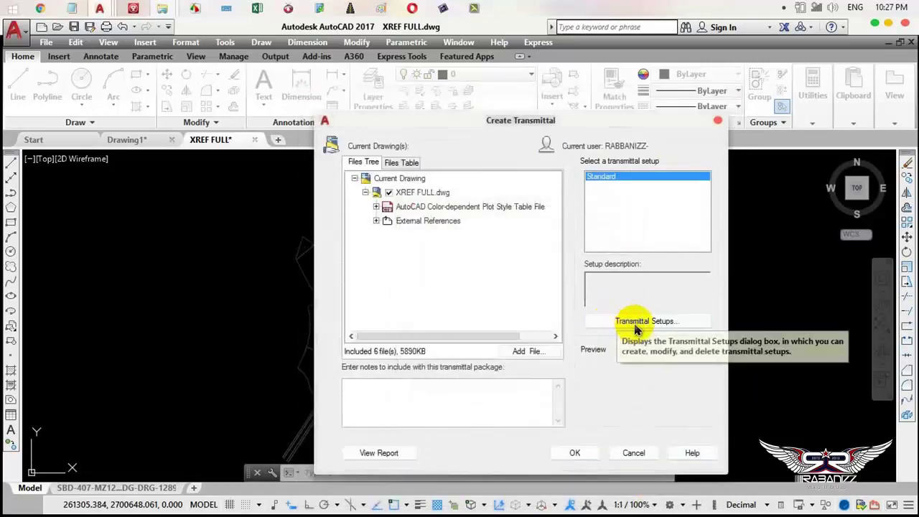
pyautogui.click(634, 324)
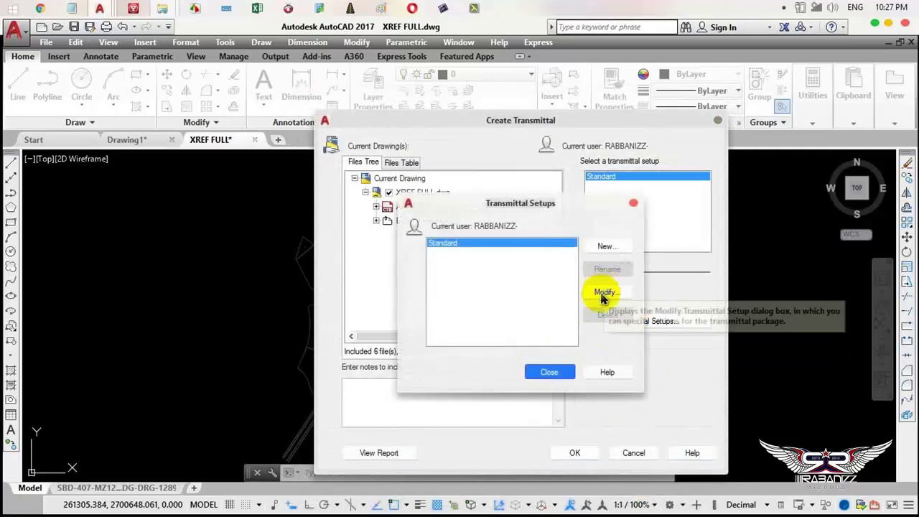
pyautogui.click(605, 292)
pyautogui.click(337, 165)
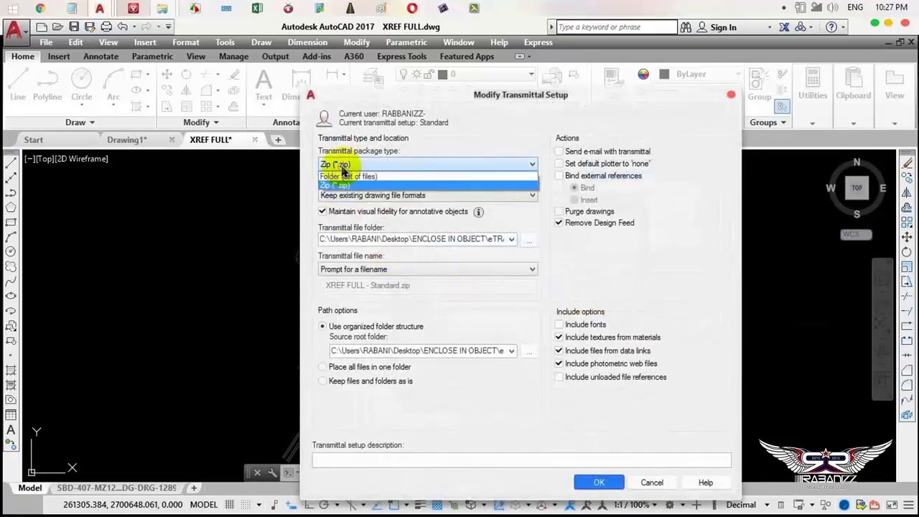
pyautogui.click(345, 167)
pyautogui.click(358, 164)
pyautogui.click(380, 184)
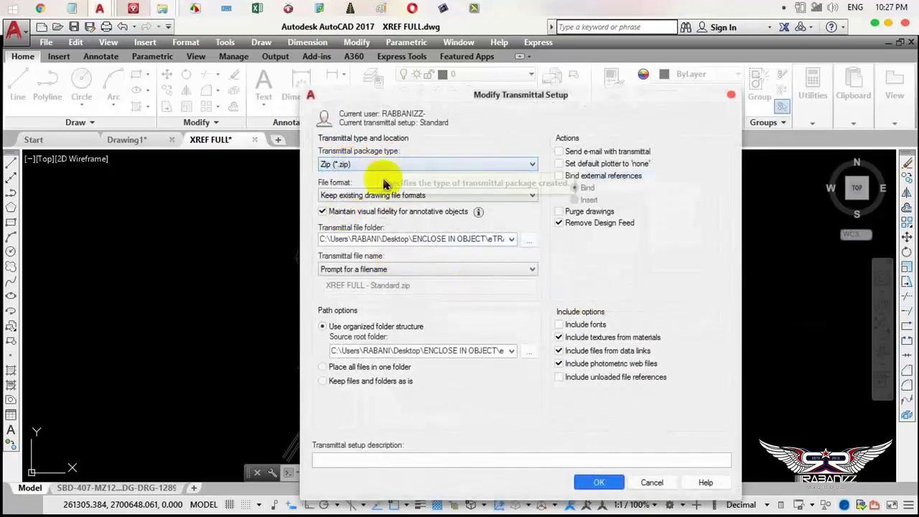
pyautogui.click(375, 196)
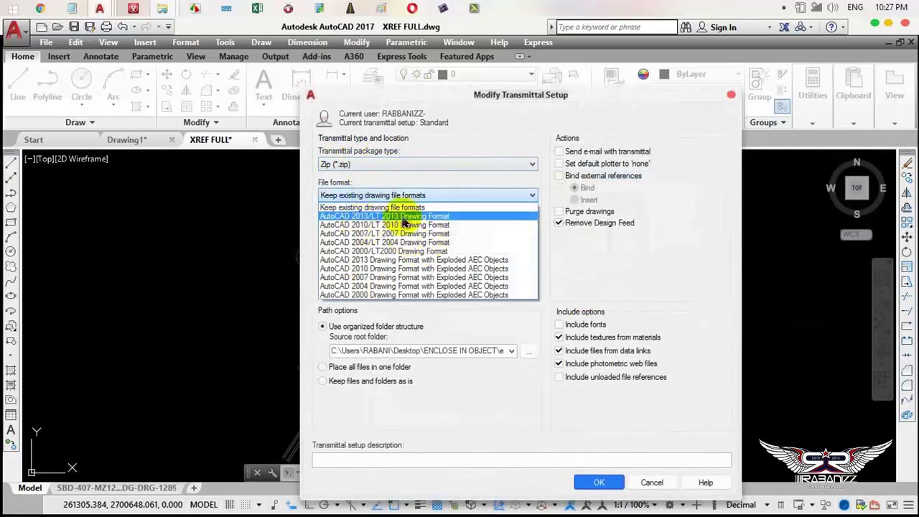
pyautogui.click(434, 180)
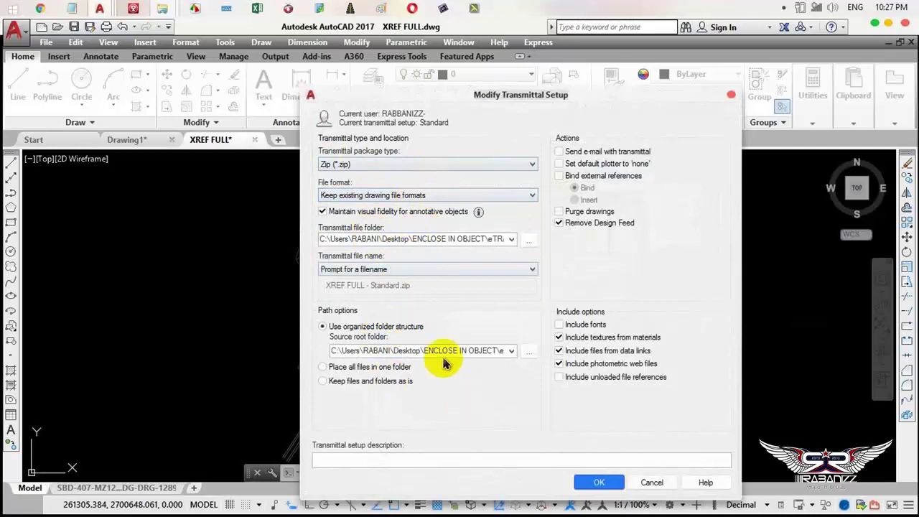
pyautogui.click(337, 271)
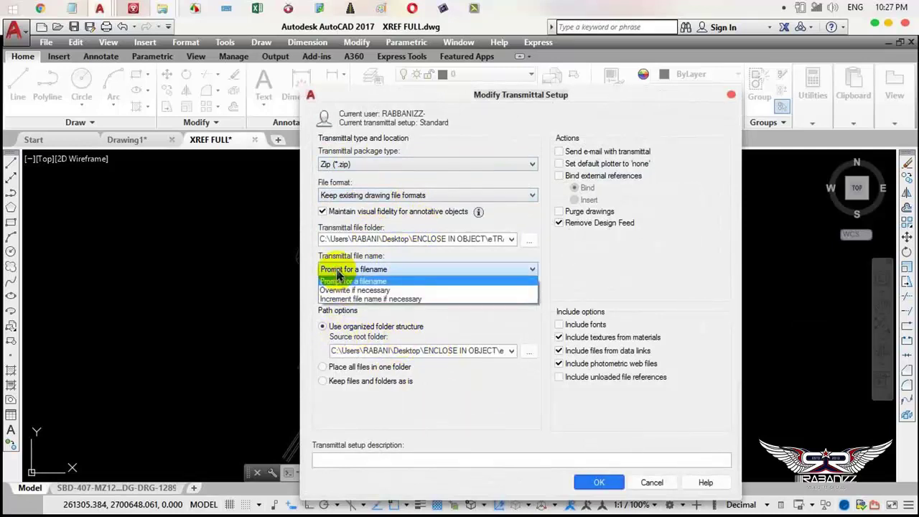
pyautogui.click(595, 264)
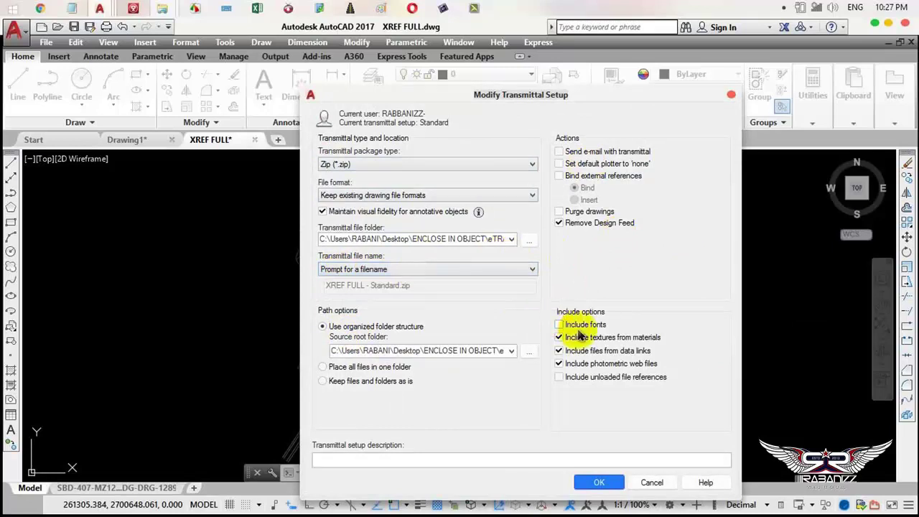
pyautogui.click(650, 482)
pyautogui.click(549, 373)
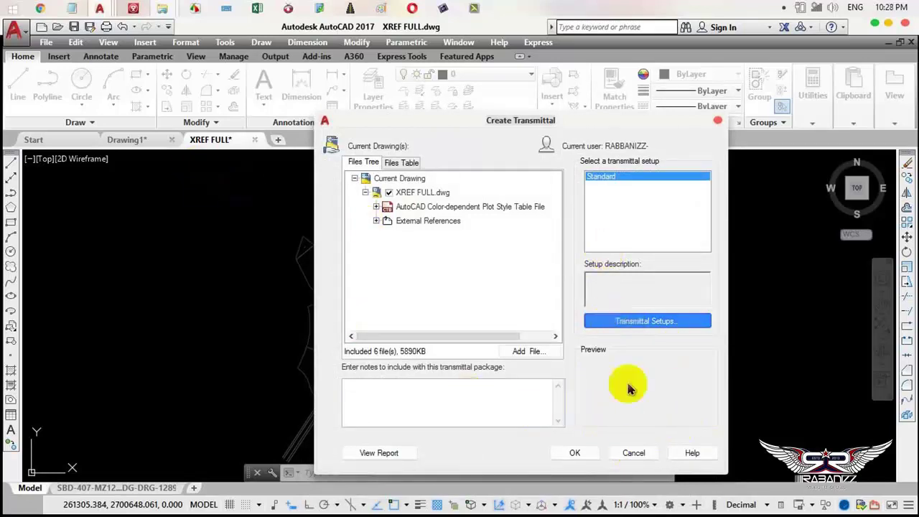
# Cancel the transmittal and close Explorer to get back to the model-space site plan.
pyautogui.click(634, 454)
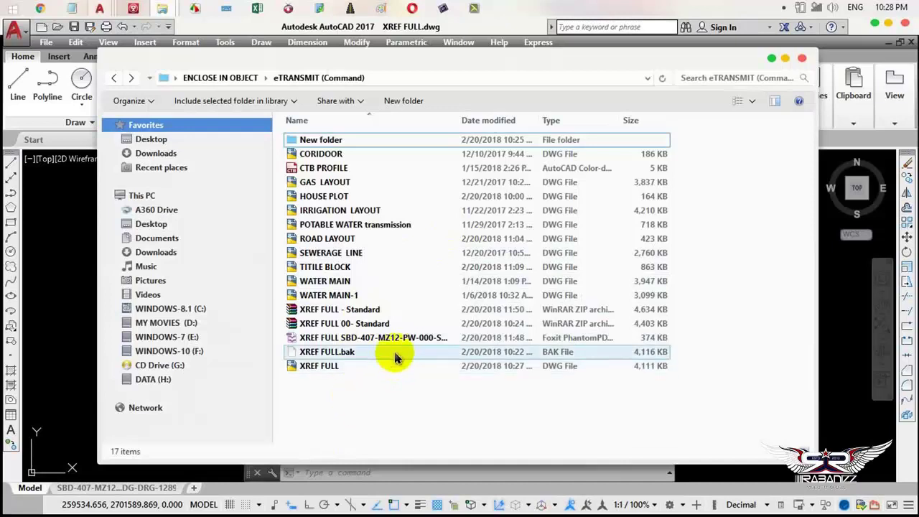
pyautogui.click(775, 62)
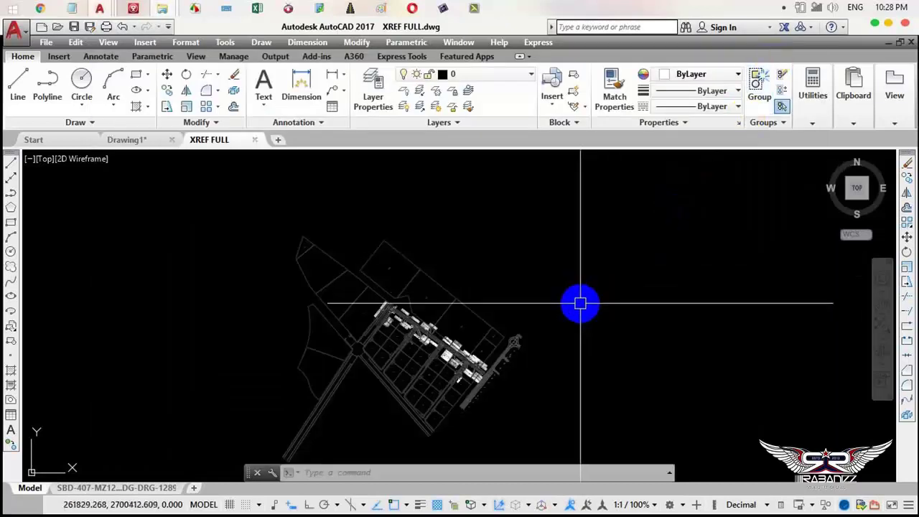